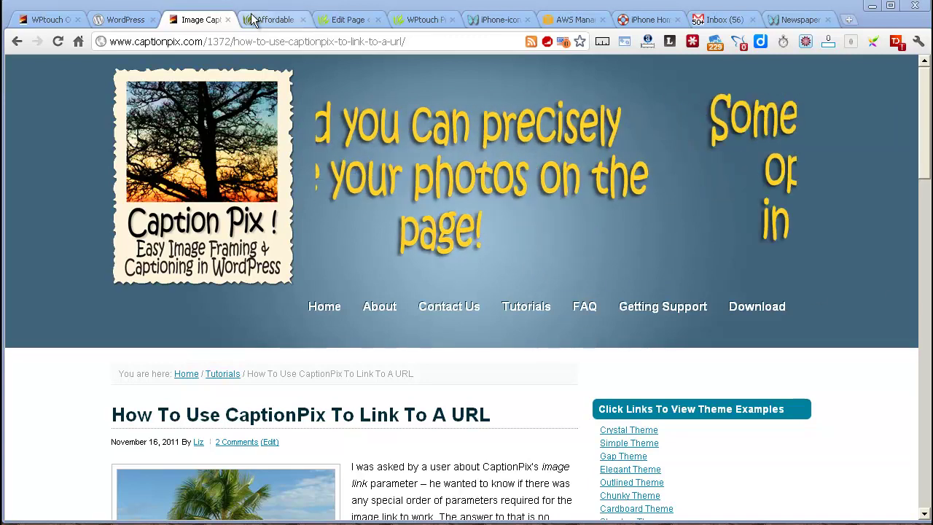
- Switch Chrome to the Affordable tab to show the devonwebdesigners.com home page
left_click(272, 22)
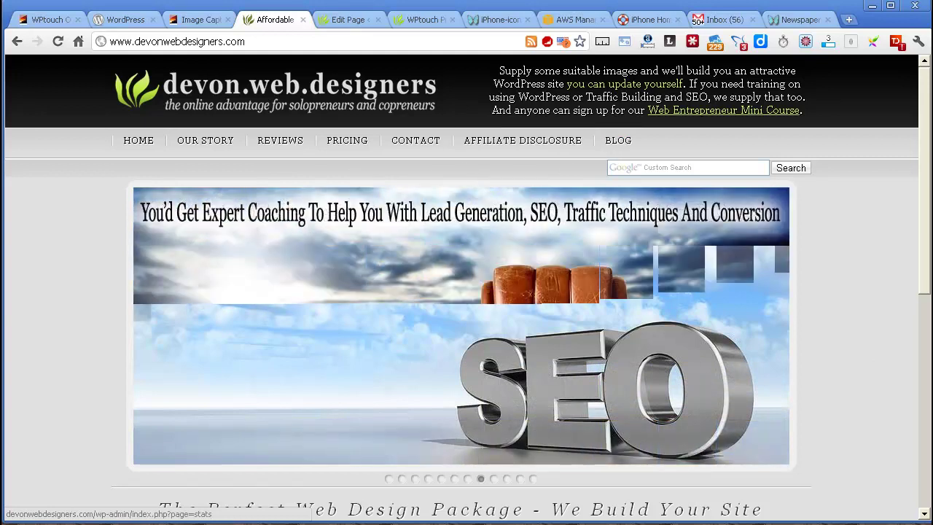
- Bring the Safari window on screen and set its user agent to Safari iOS 4.3.3 — iPhone
left_click_drag(0, 59, 165, 9)
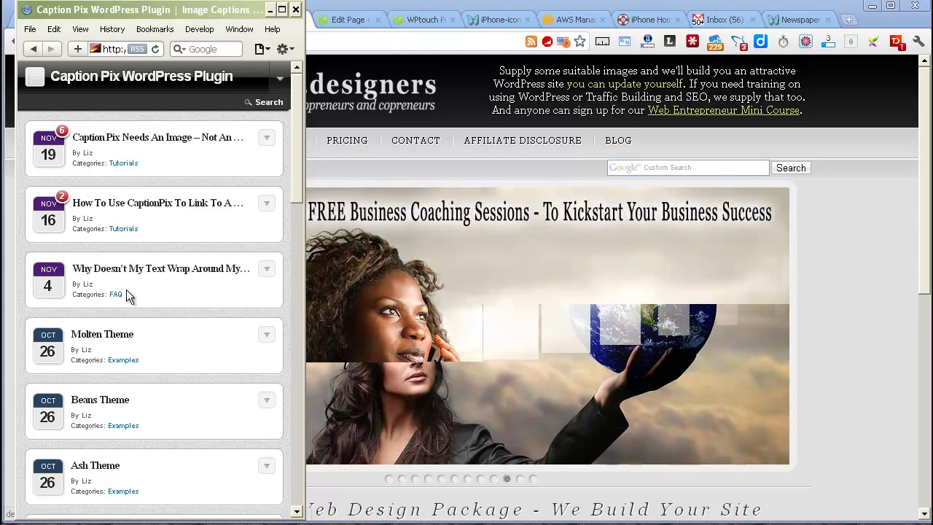
left_click(197, 32)
mouse_move(201, 62)
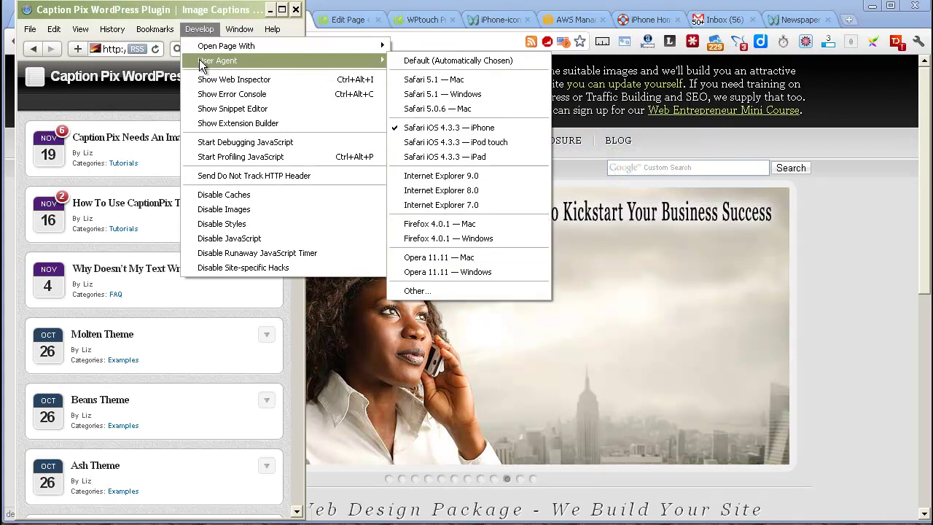
left_click(447, 129)
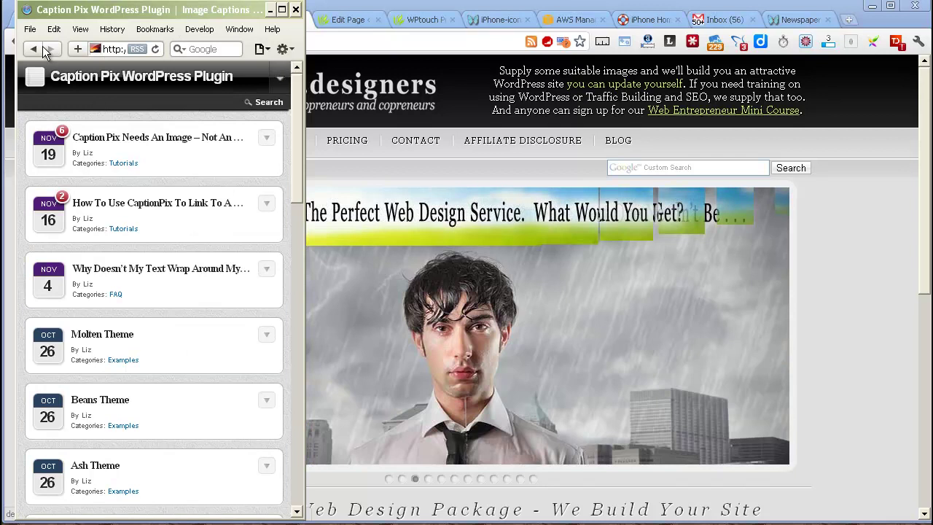
left_click(30, 29)
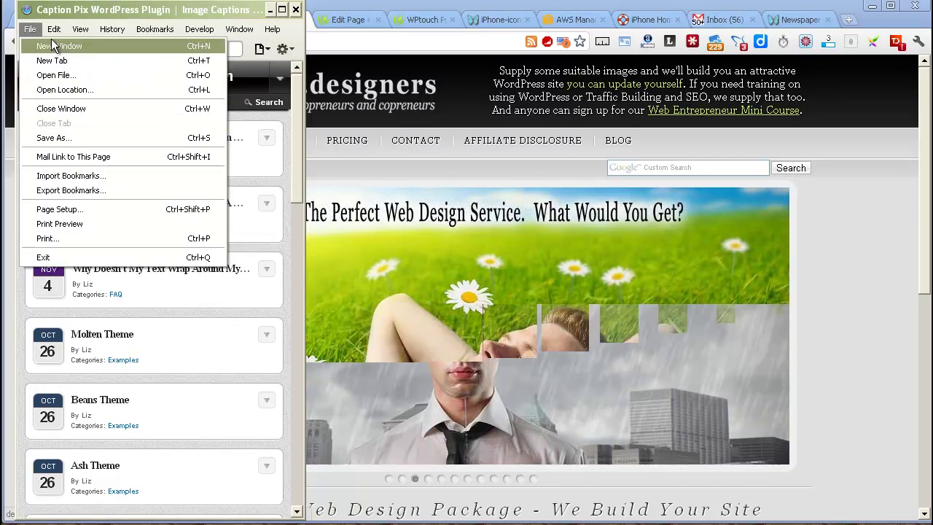
mouse_move(54, 29)
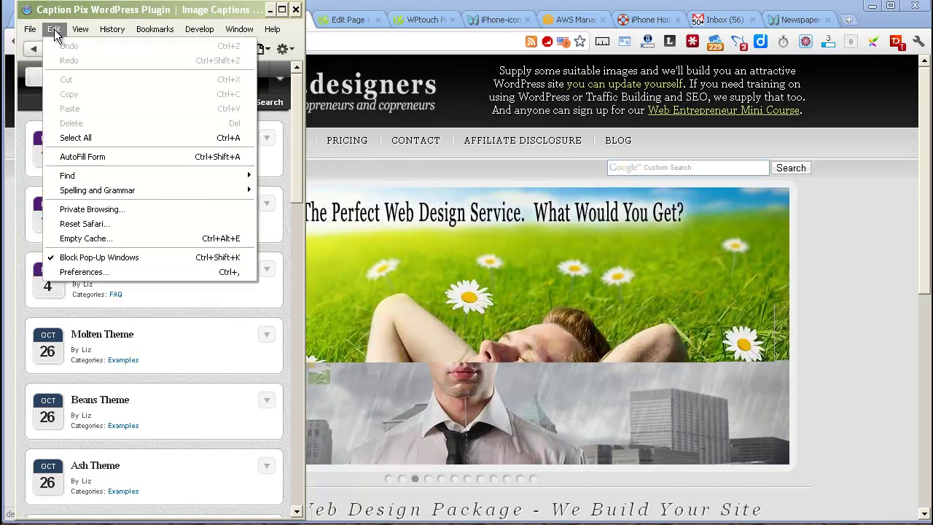
left_click(84, 272)
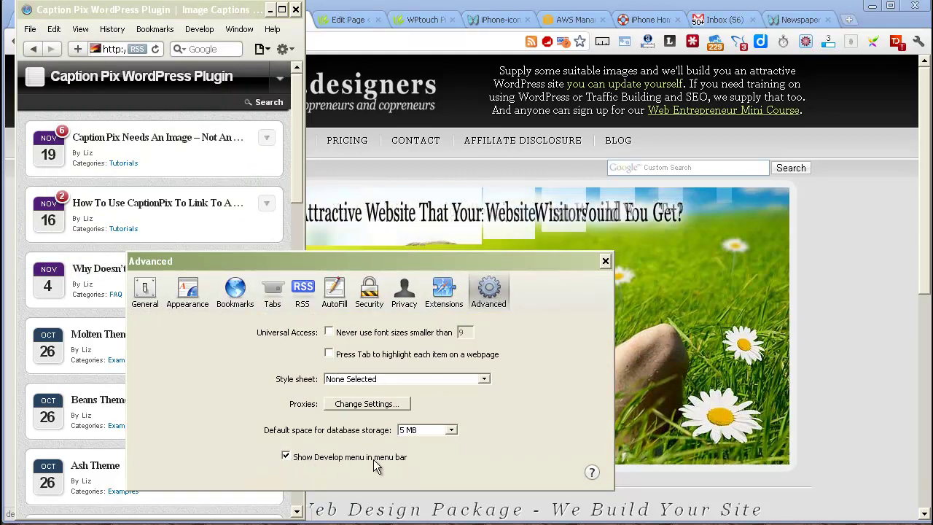
left_click(603, 260)
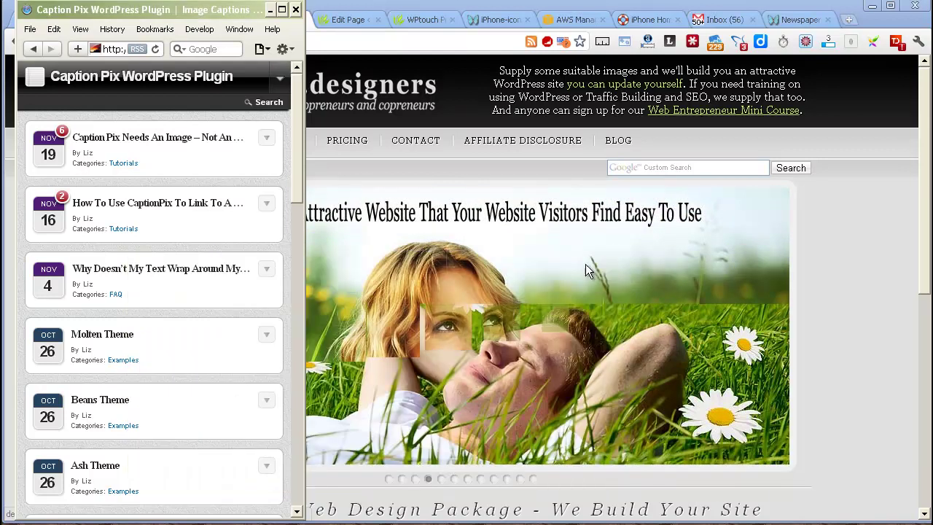
left_click(204, 31)
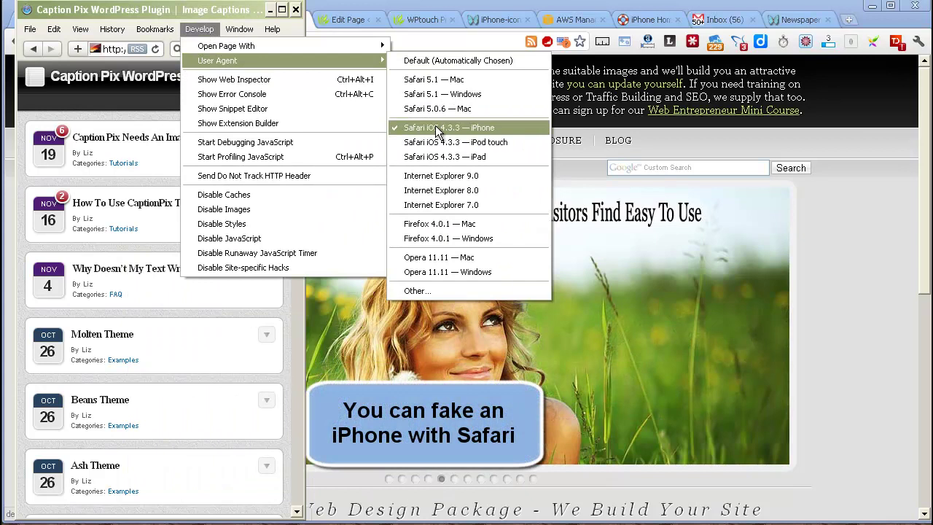
left_click(485, 125)
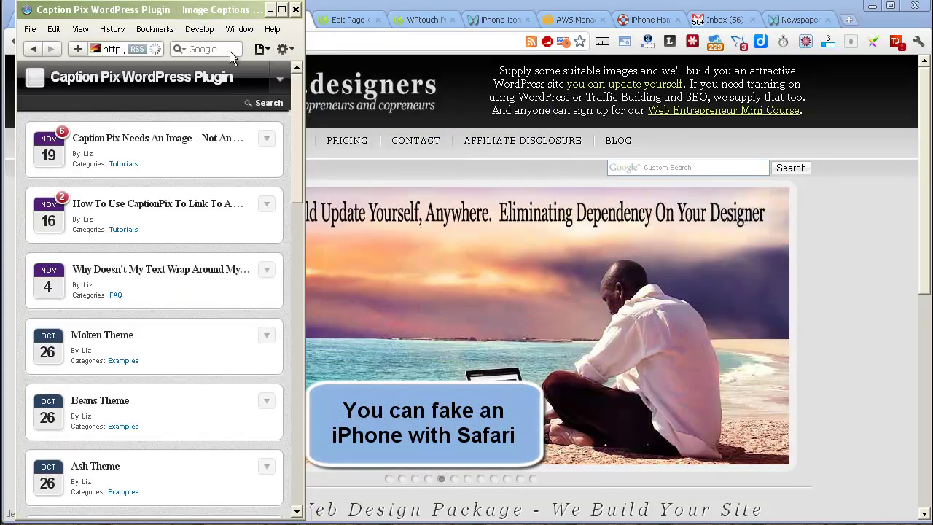
- Put Chrome's CaptionPix tutorial page behind the Safari mobile preview window
left_click_drag(244, 15, 1, 186)
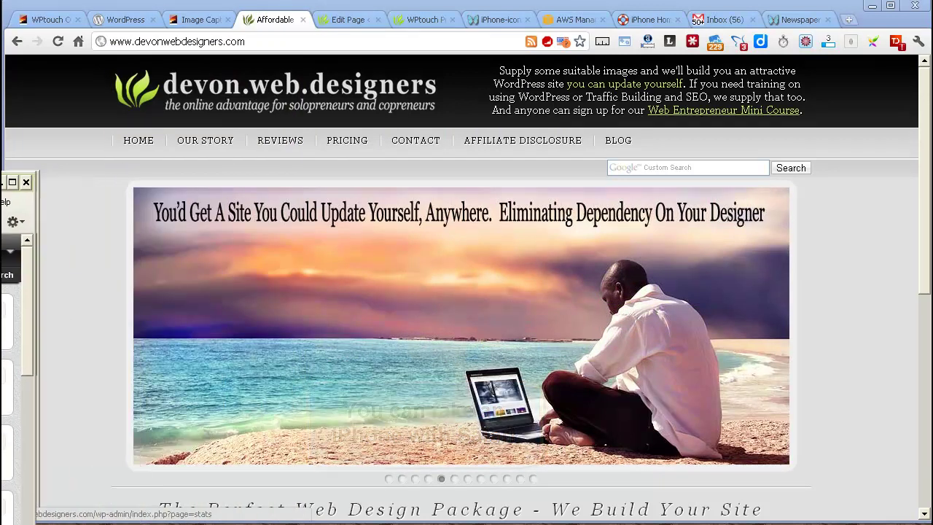
left_click(197, 20)
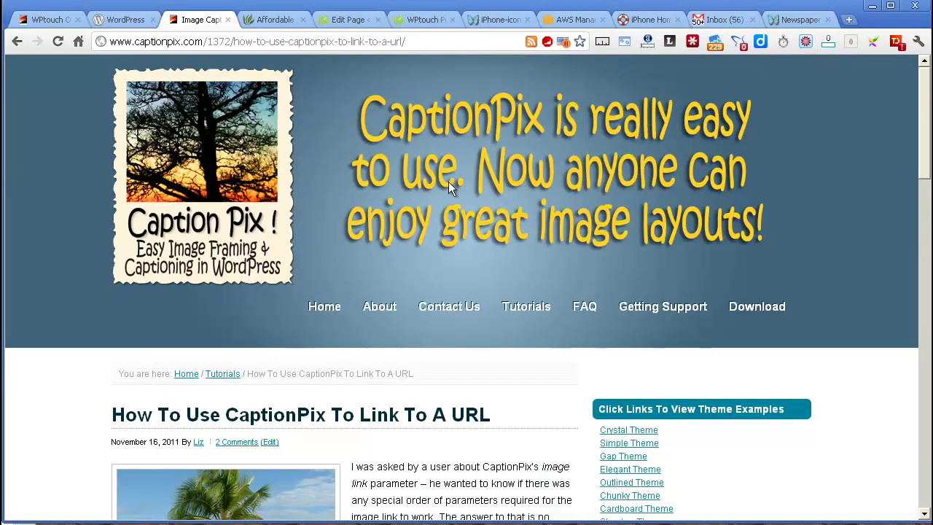
left_click_drag(2, 190, 146, 15)
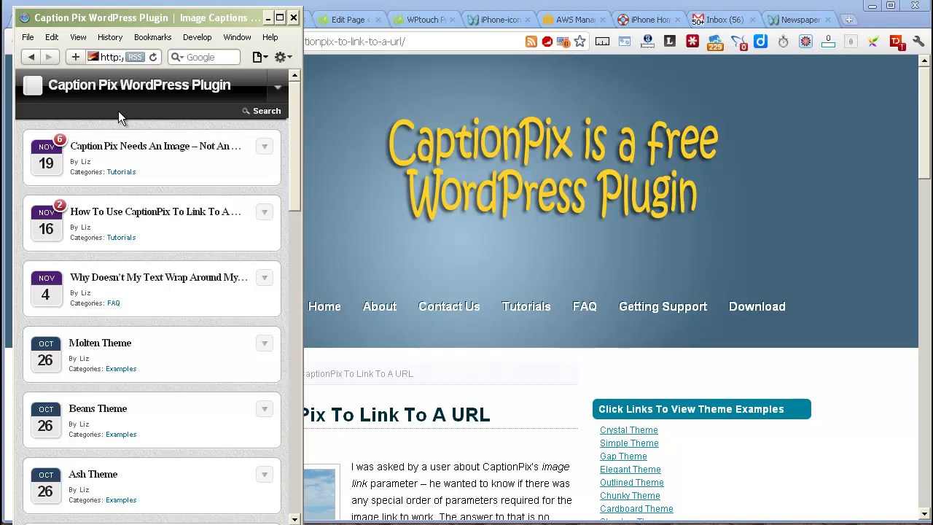
- Browse the mobile site's About CaptionPix page, then scroll through the Center An Image post
left_click(278, 87)
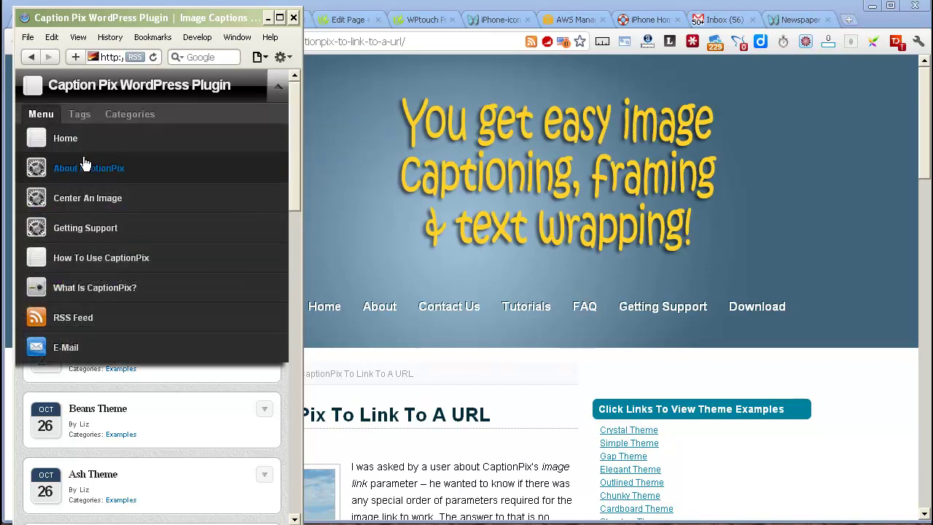
left_click(84, 172)
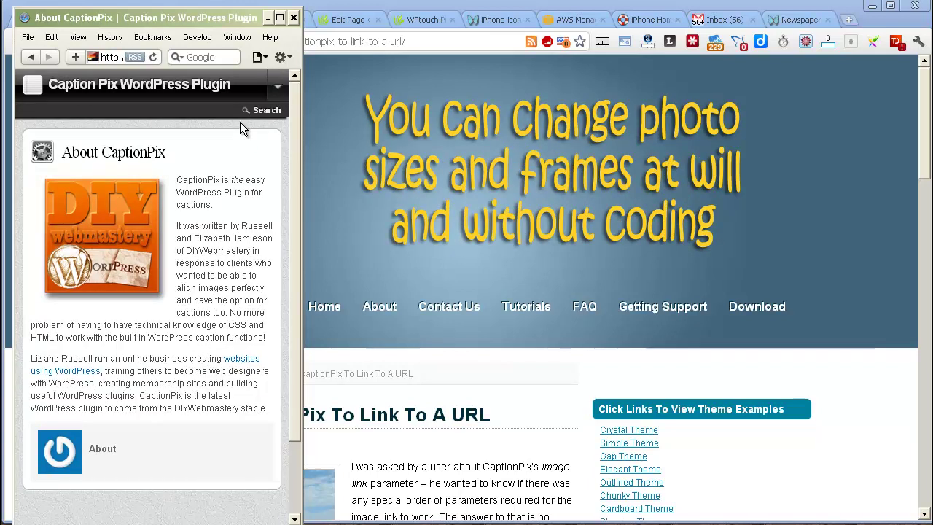
key("BackSpace")
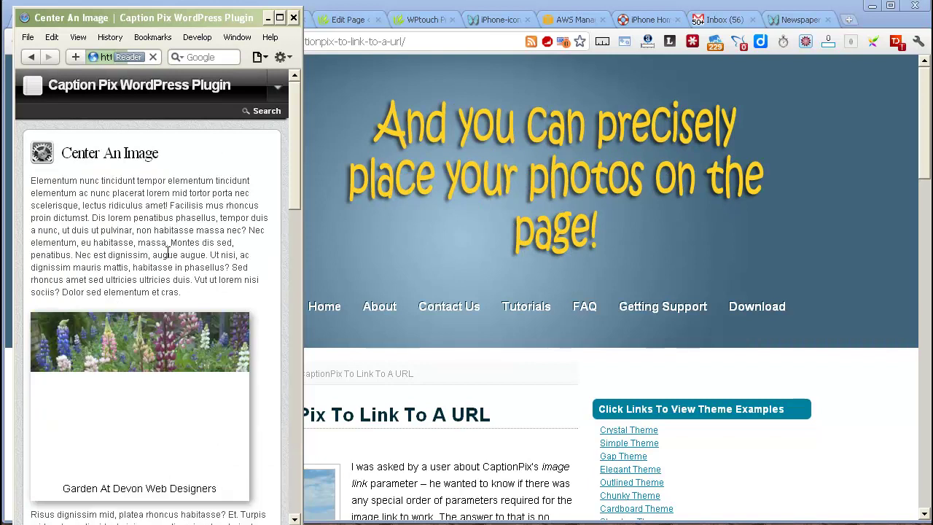
mouse_move(295, 151)
left_mouse_down()
mouse_move(302, 206)
mouse_move(300, 146)
left_mouse_up()
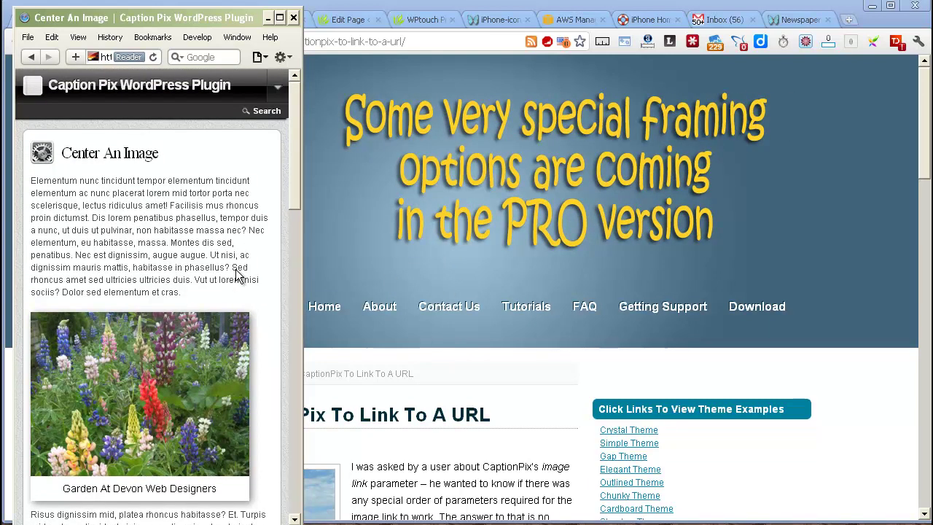
left_click_drag(295, 164, 288, 189)
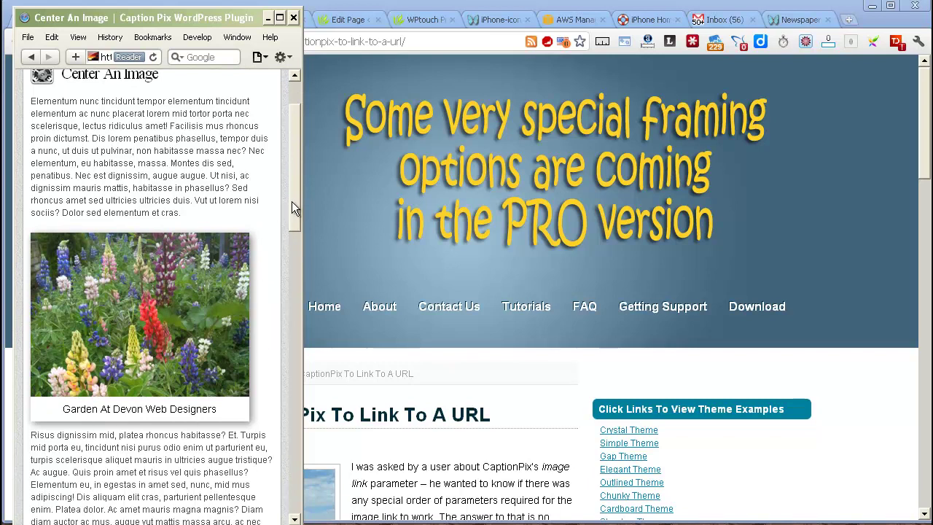
left_click_drag(292, 208, 311, 164)
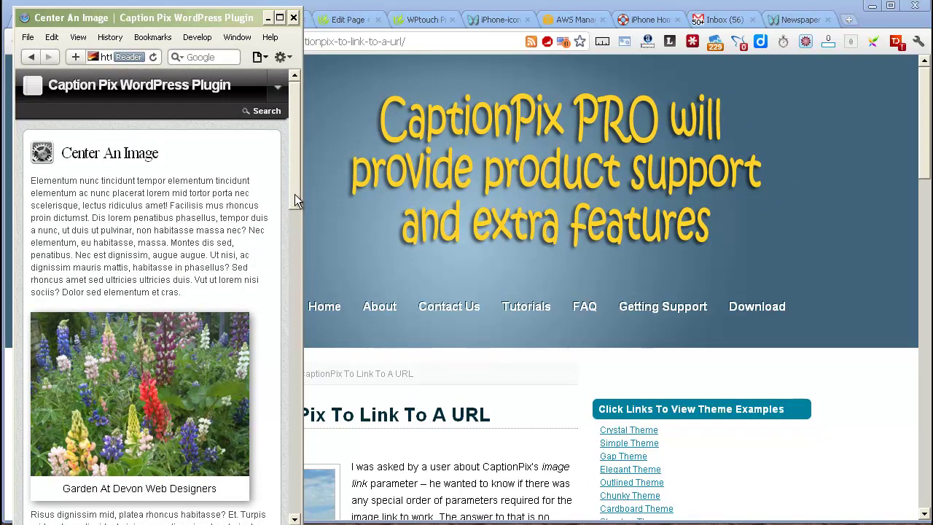
left_click_drag(294, 194, 297, 231)
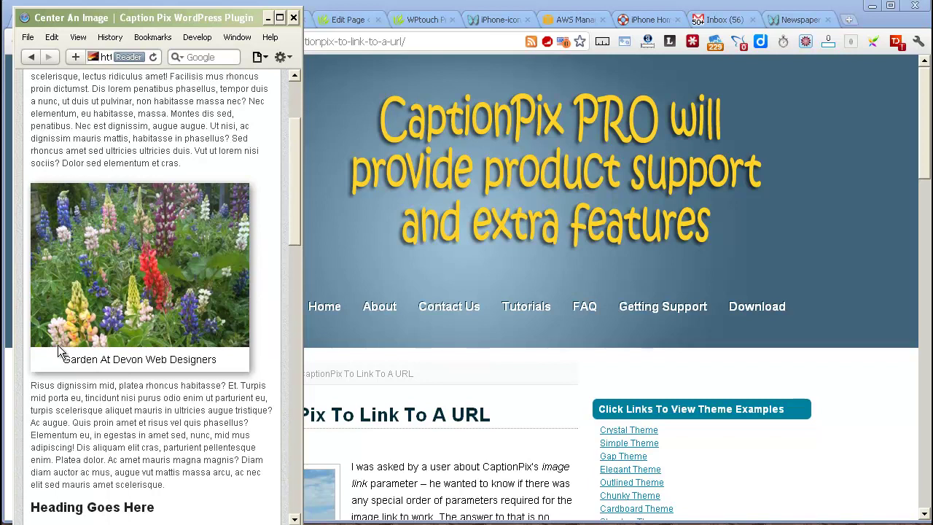
left_click_drag(291, 217, 285, 168)
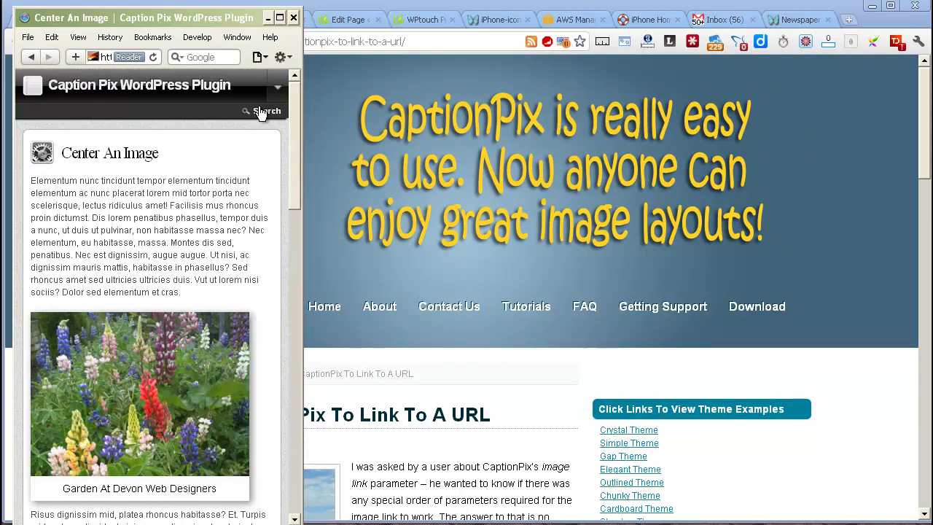
- Open the How To Use CaptionPix page from the mobile navigation menu and scroll through it
left_click(278, 92)
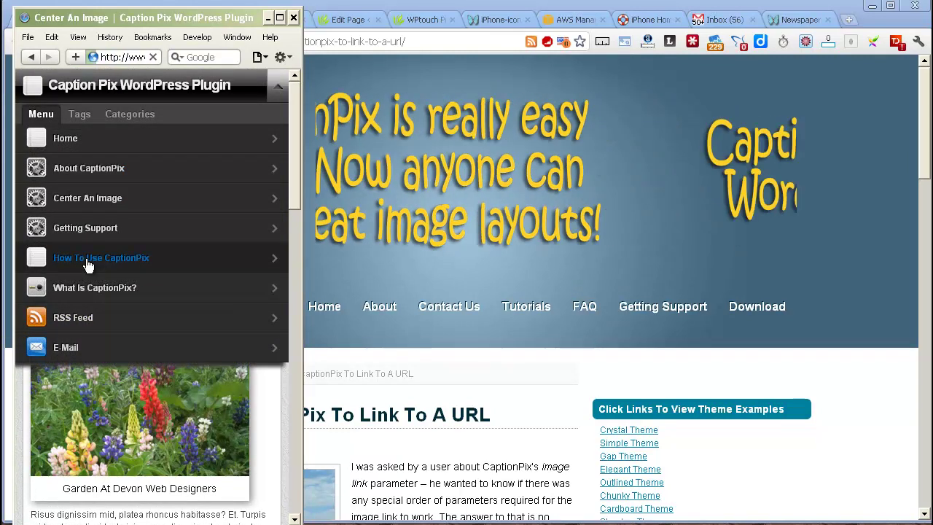
left_click(89, 261)
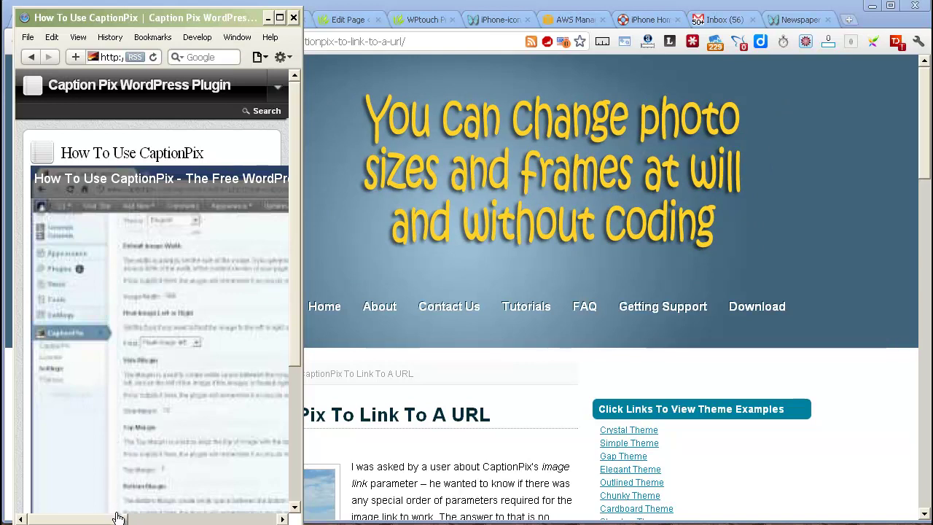
mouse_move(115, 519)
left_mouse_down()
mouse_move(203, 518)
mouse_move(115, 519)
left_mouse_up()
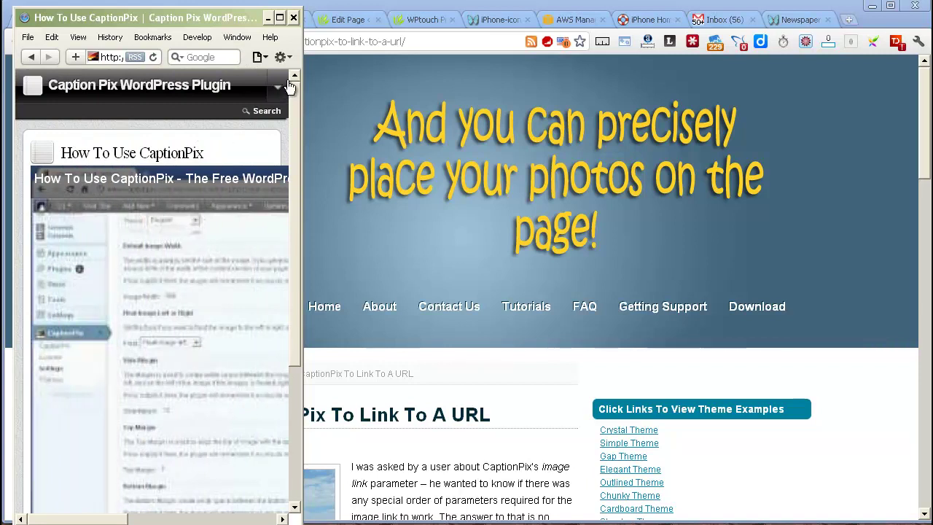
mouse_move(296, 106)
left_mouse_down()
mouse_move(302, 230)
mouse_move(284, 100)
left_mouse_up()
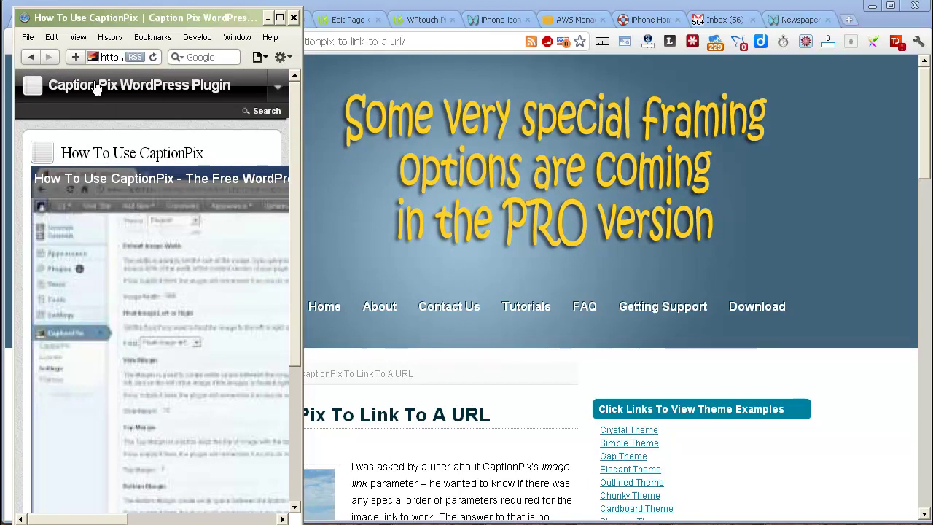
- Play the introduction video on What Is CaptionPix?, then close the preview for the WPtouch settings
left_click(278, 87)
left_click(196, 288)
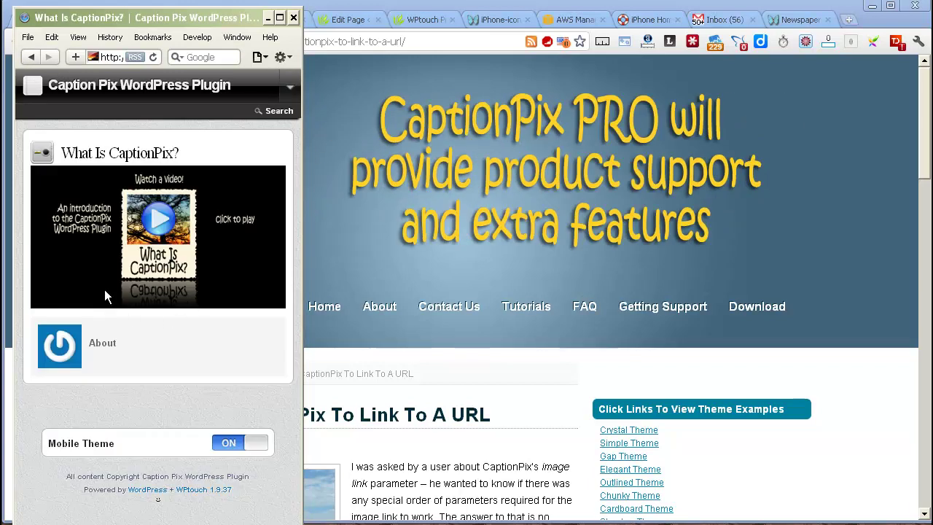
left_click(159, 222)
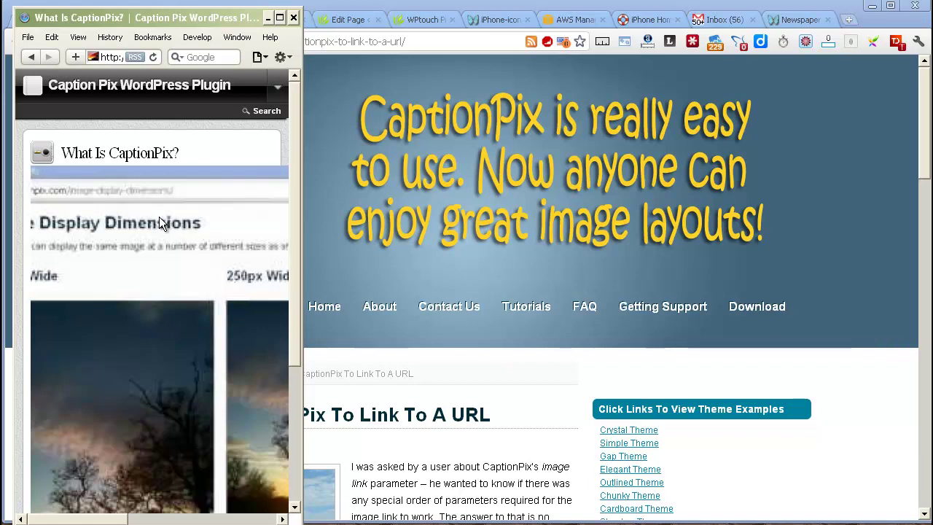
left_click(295, 20)
left_click(54, 28)
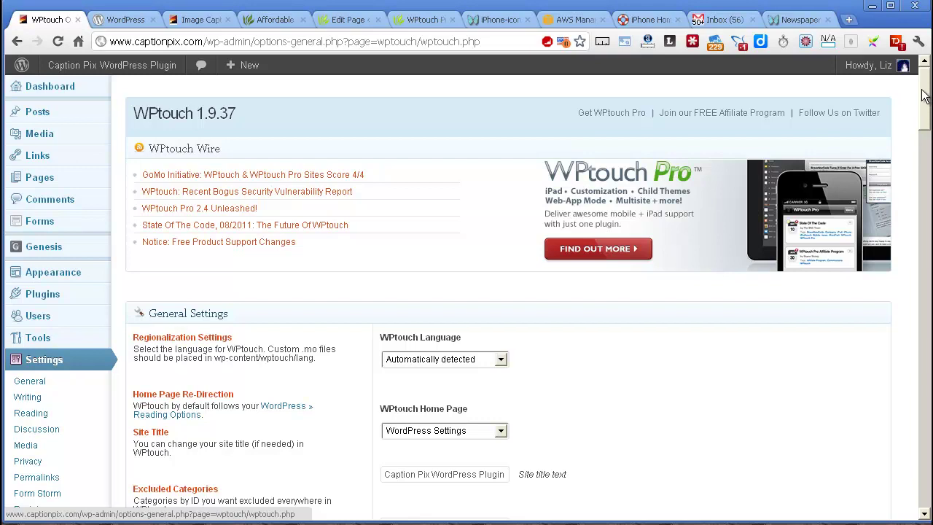
left_click_drag(924, 100, 926, 307)
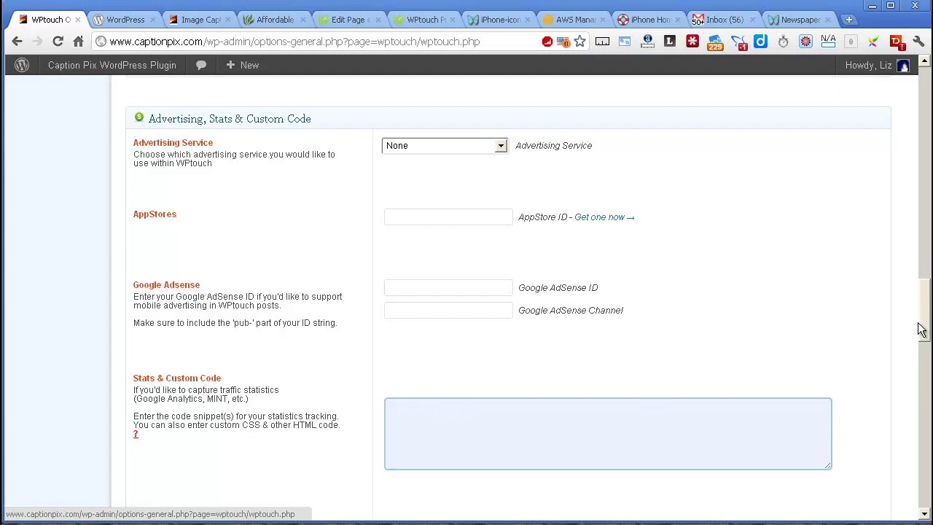
left_click_drag(923, 319, 925, 376)
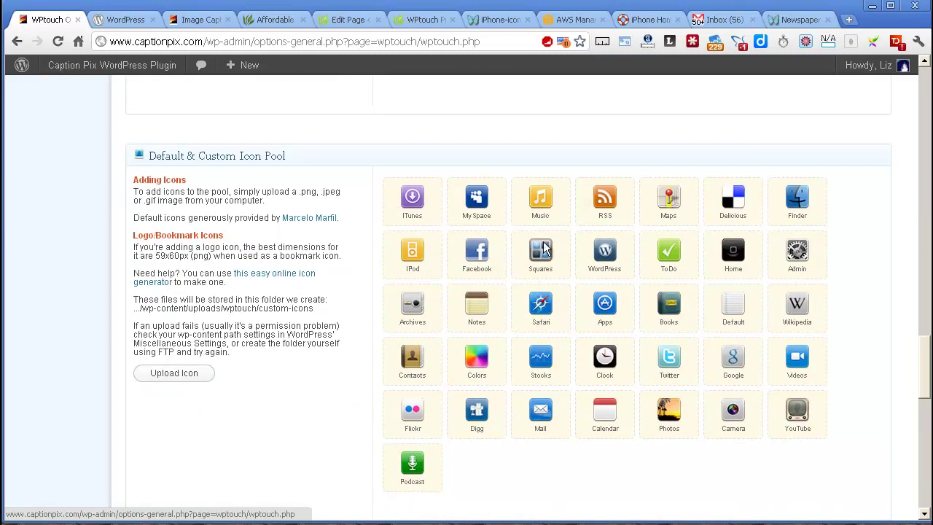
left_click_drag(926, 336, 927, 434)
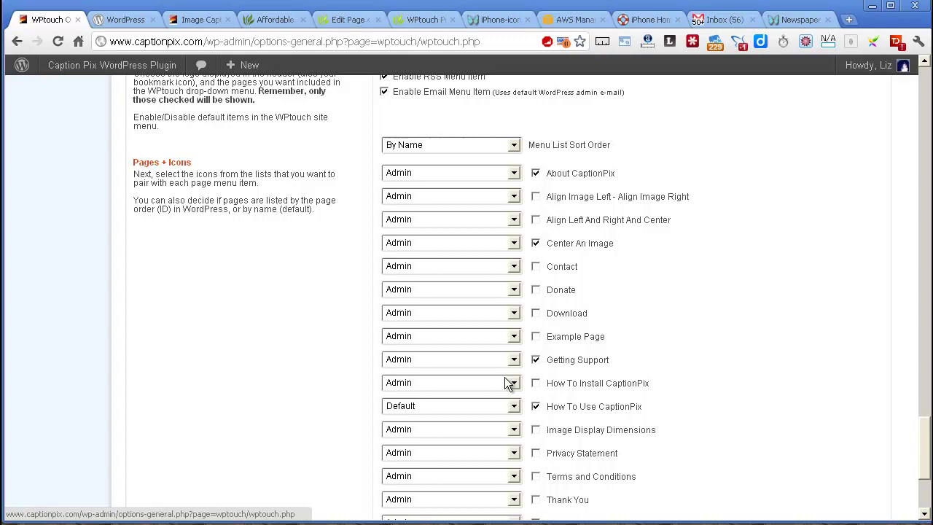
left_click_drag(922, 437, 917, 91)
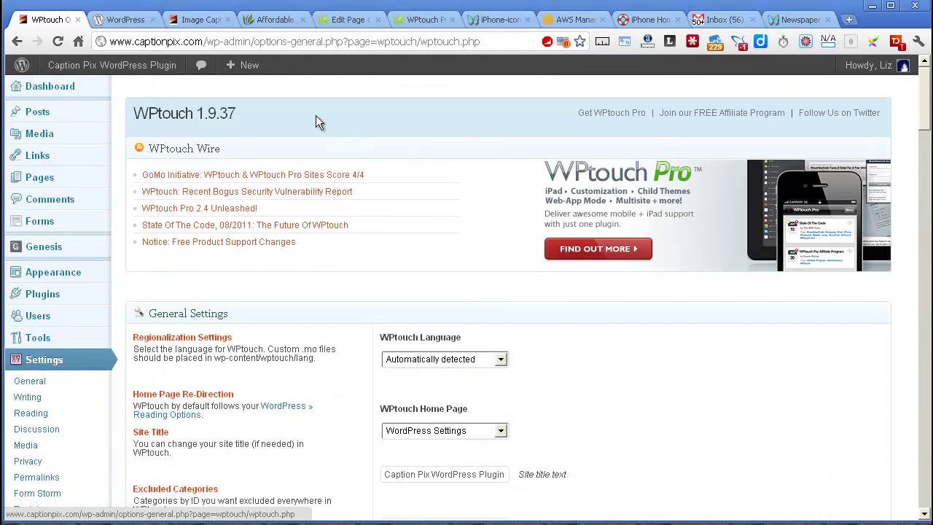
- Open the Devon Web Designers mobile site and reach its Blog post list via READ BLOG
left_click(271, 21)
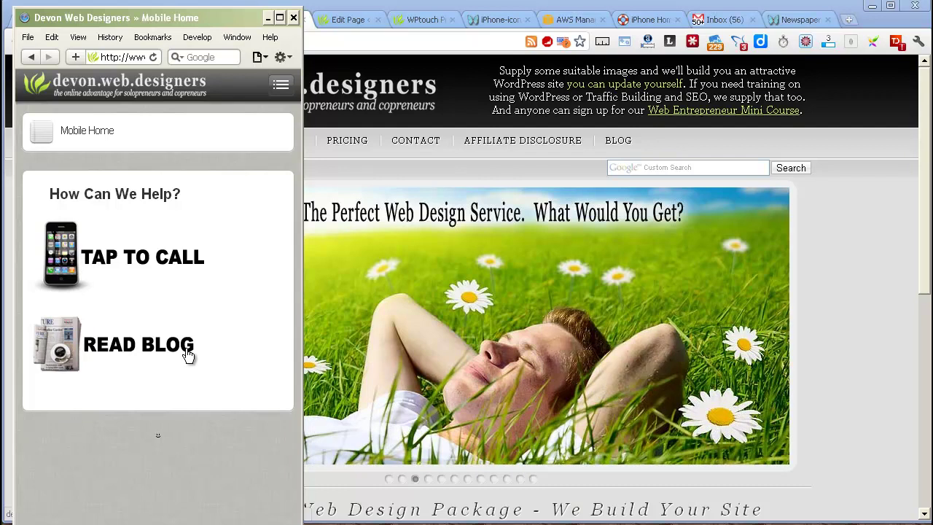
left_click(131, 350)
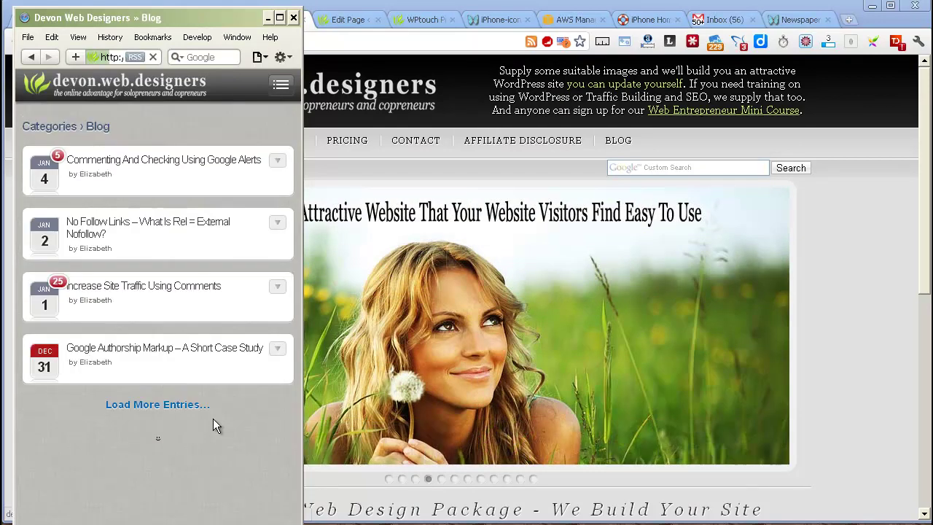
key("BackSpace")
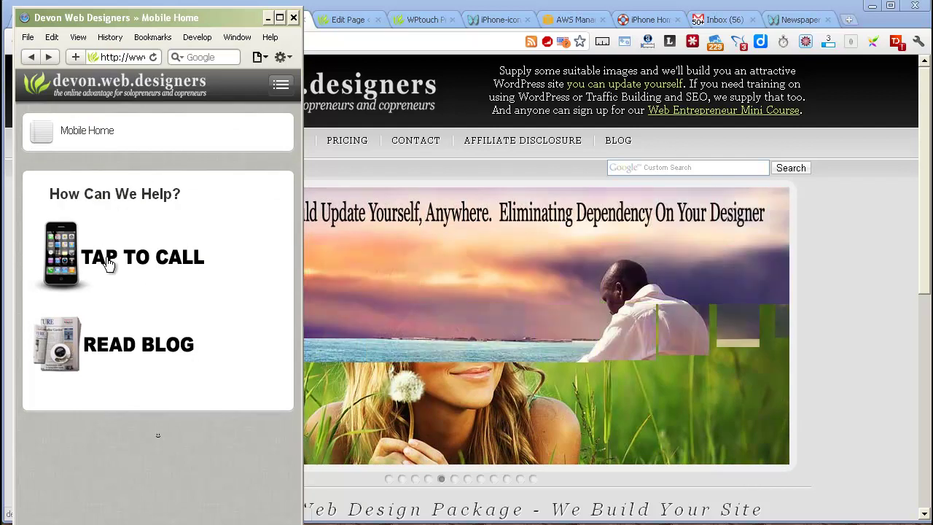
left_click(110, 349)
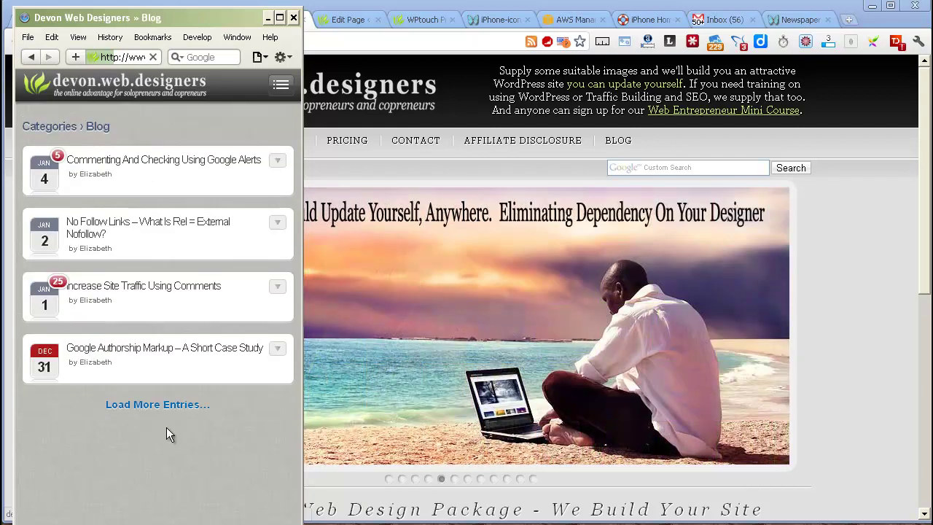
- Open the 'Increase Site Traffic Using Comments' post and play its embedded comments video
left_click(149, 290)
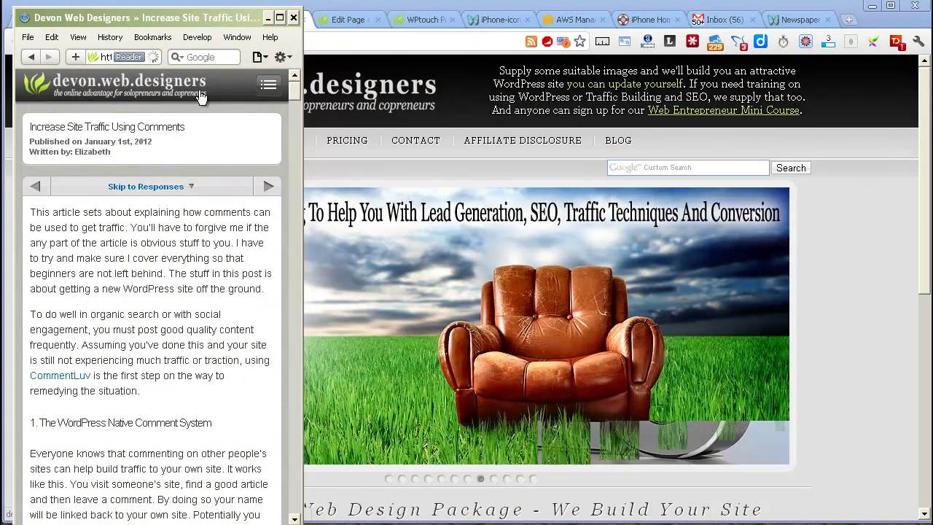
left_click(268, 87)
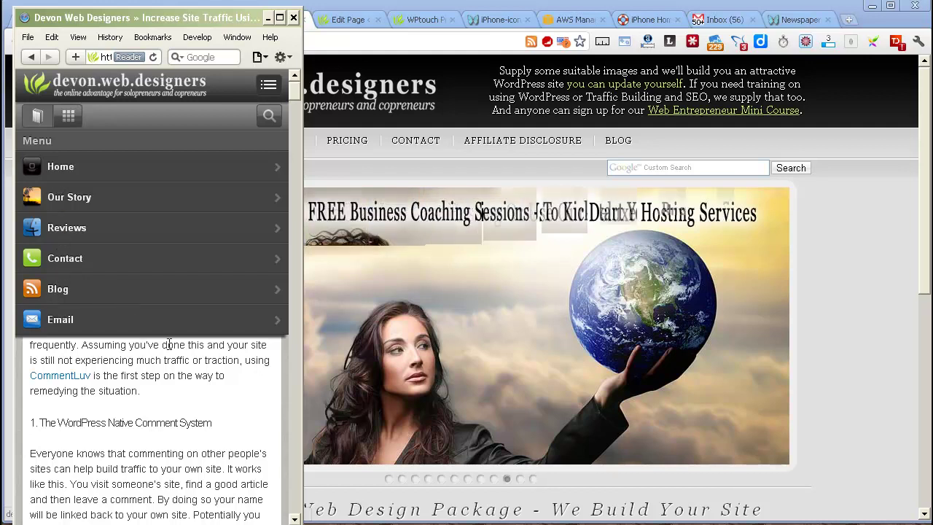
left_click(274, 87)
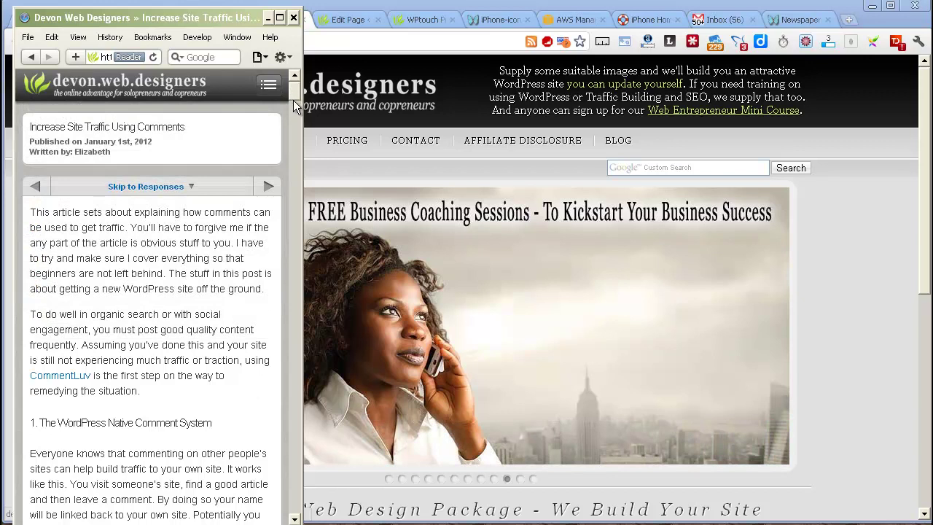
scroll(292, 116, "down", 10)
scroll(293, 128, "down", 4)
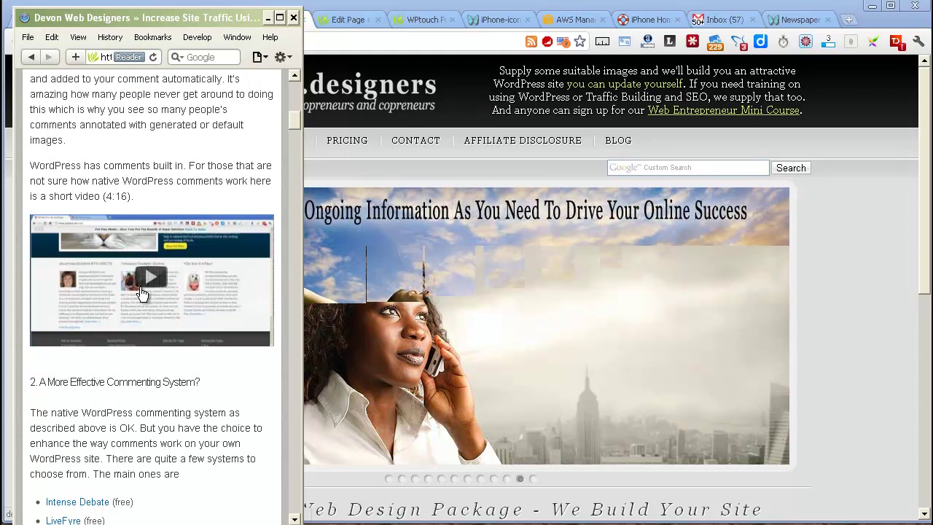
left_click(149, 284)
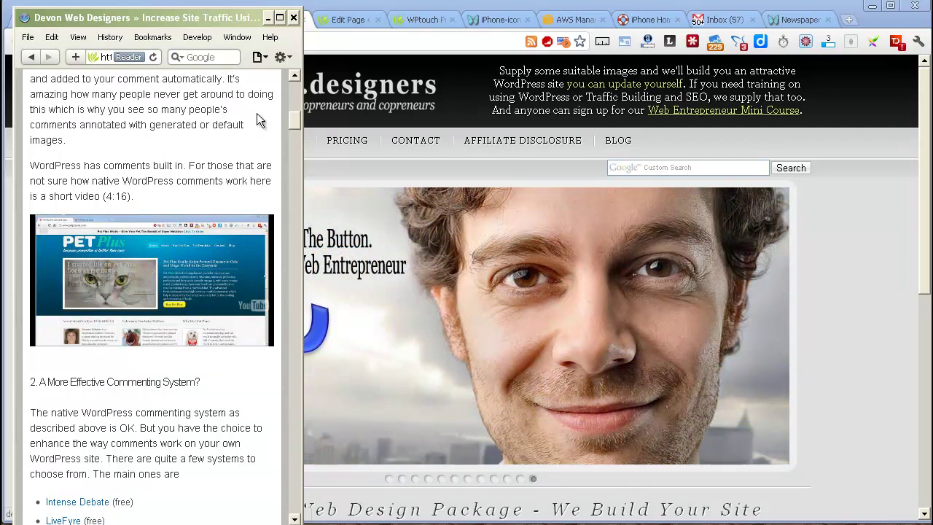
scroll(289, 117, "down", 1)
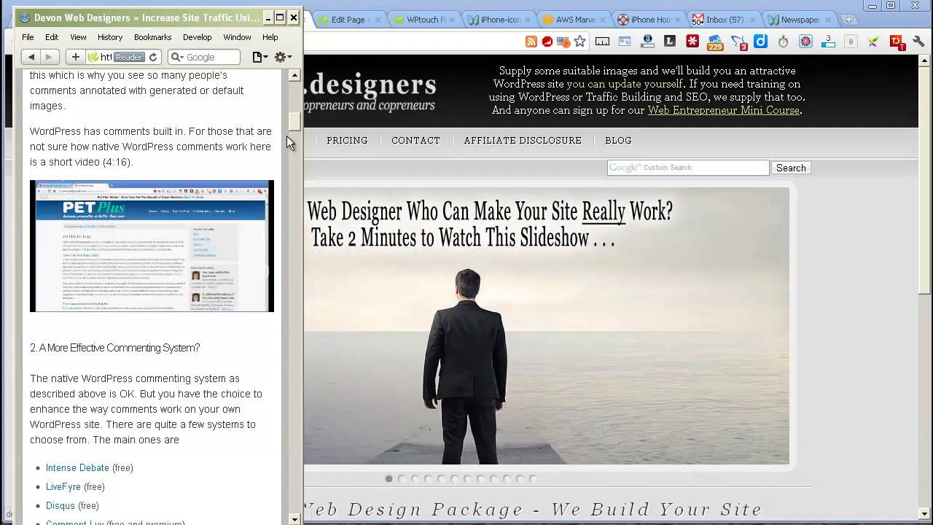
- Scroll the article, return to Mobile Home via the logo, and move the preview off-screen left
left_click(289, 141)
left_click_drag(289, 141, 290, 122)
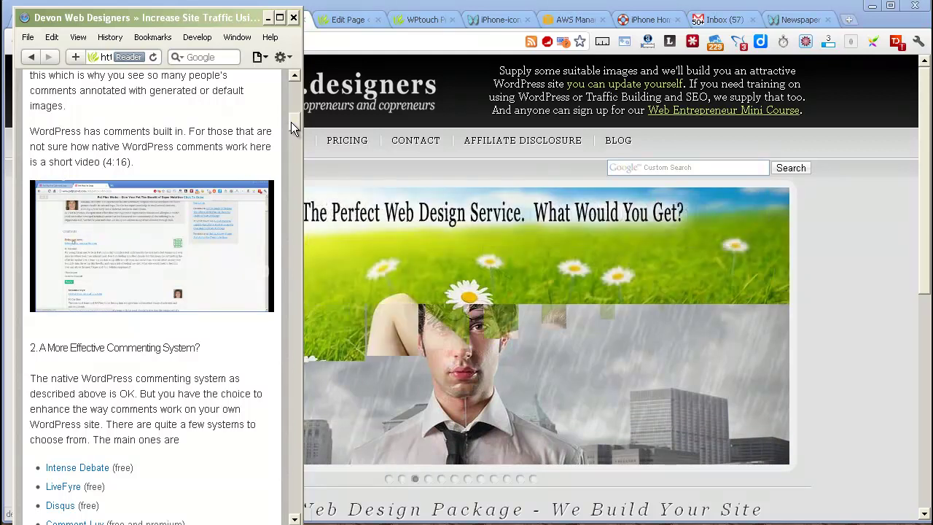
left_click_drag(292, 128, 291, 138)
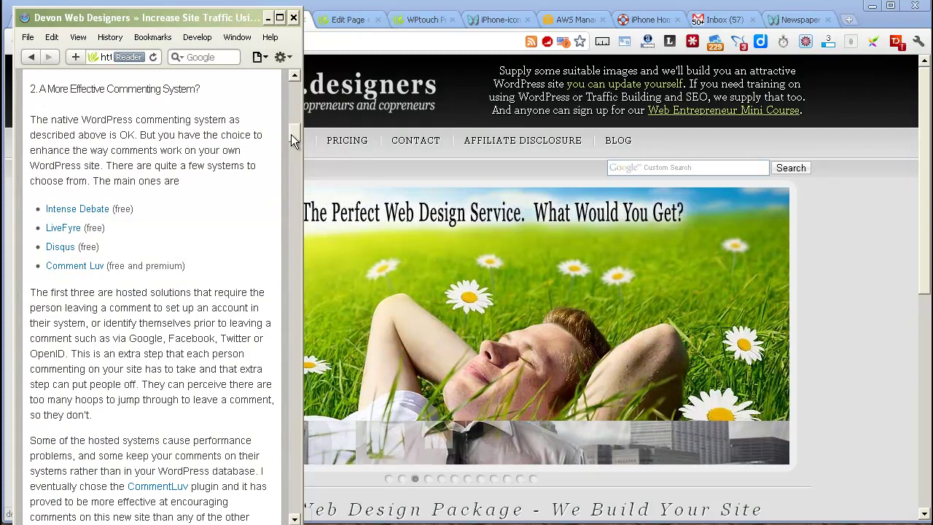
scroll(258, 150, "up", 4)
left_click_drag(296, 130, 302, 83)
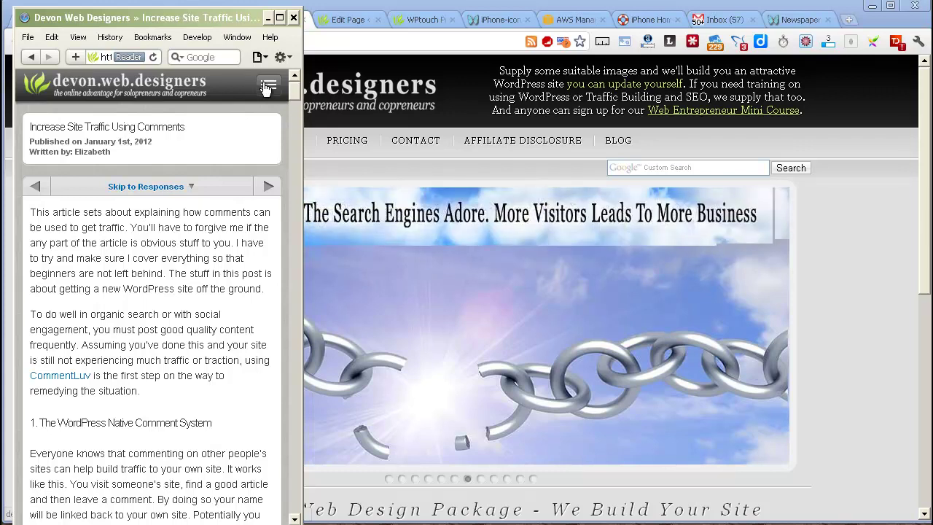
left_click(144, 85)
left_click_drag(186, 19, 1, 41)
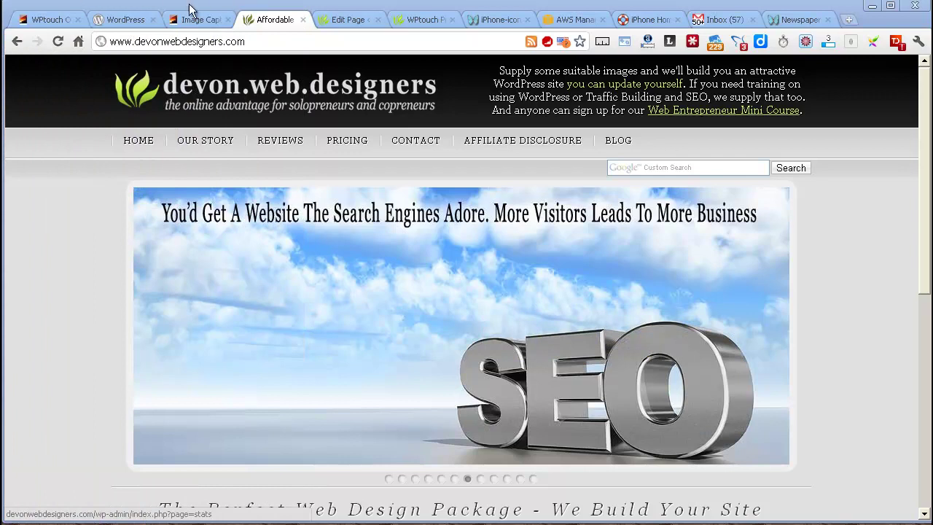
- Highlight the 'How Can We Help?' heading in the Mobile Home HTML editor and compare with the mobile preview
left_click(347, 20)
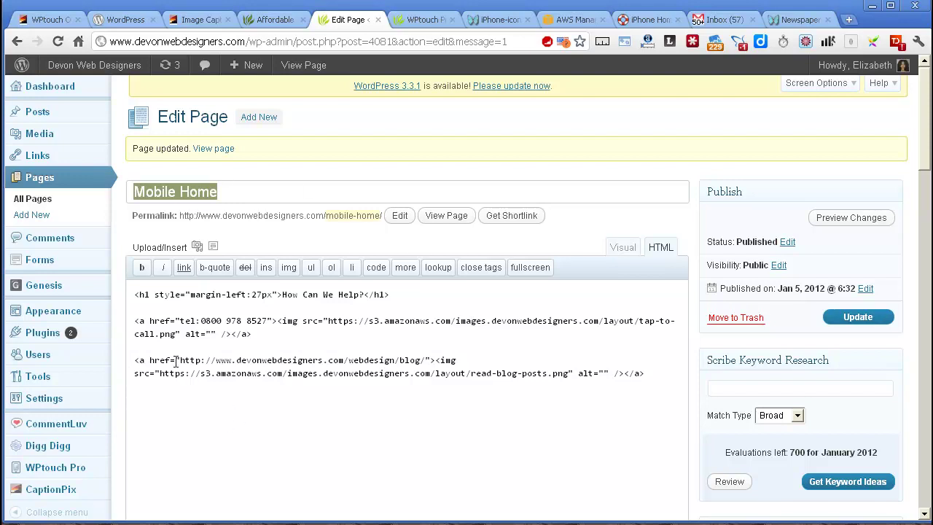
left_click_drag(136, 294, 386, 294)
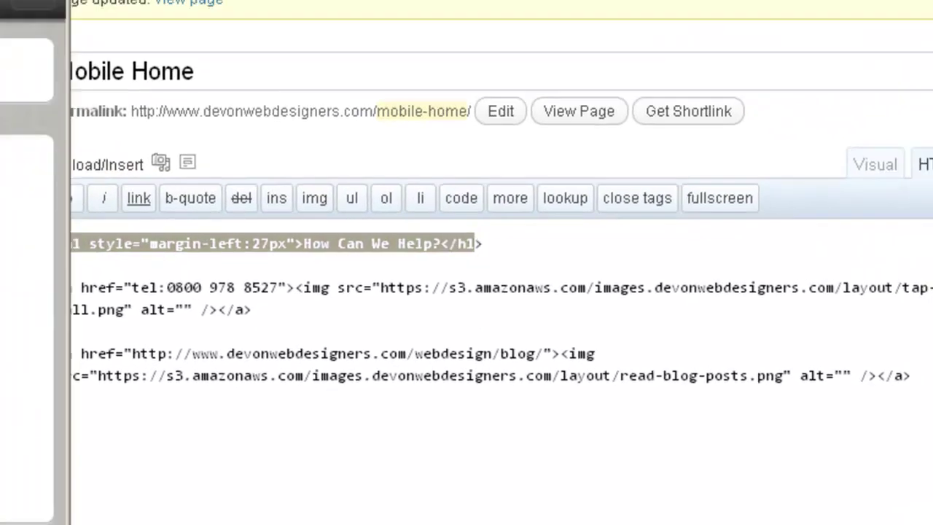
key("alt+Tab")
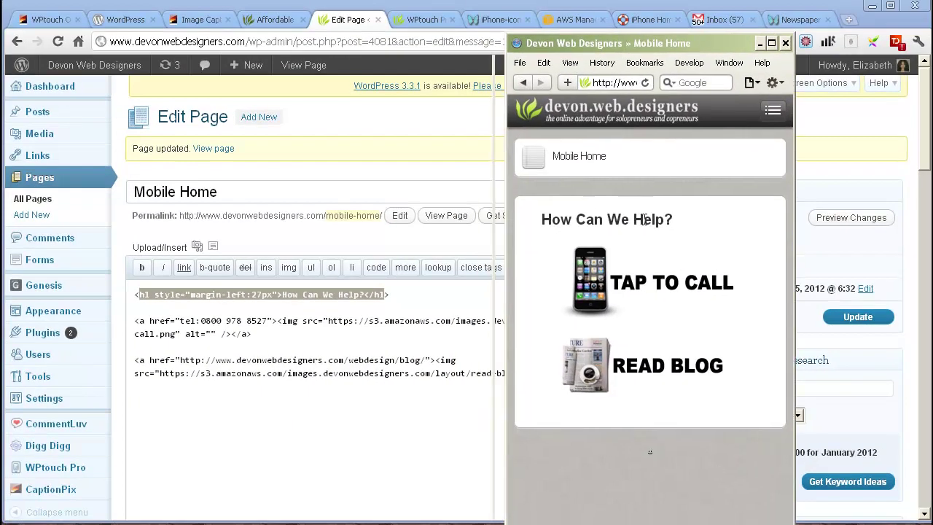
left_click(244, 434)
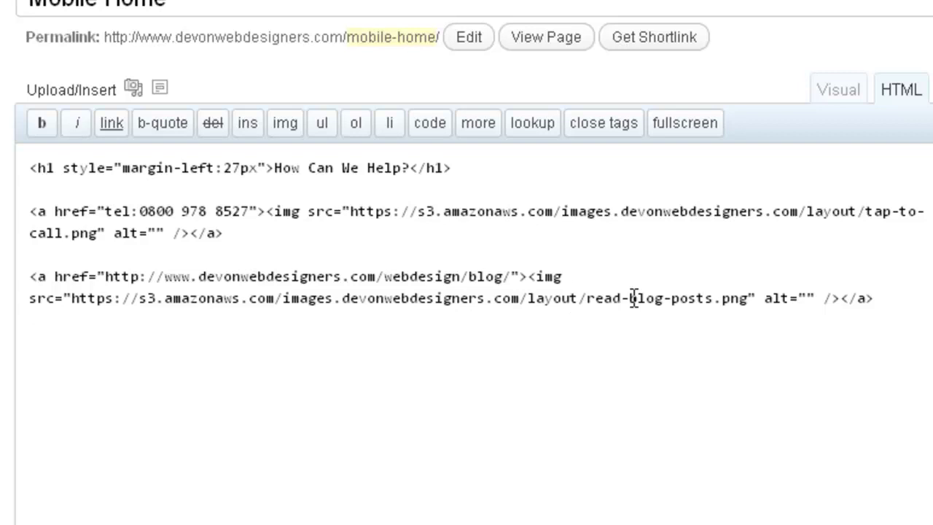
key("alt+Tab")
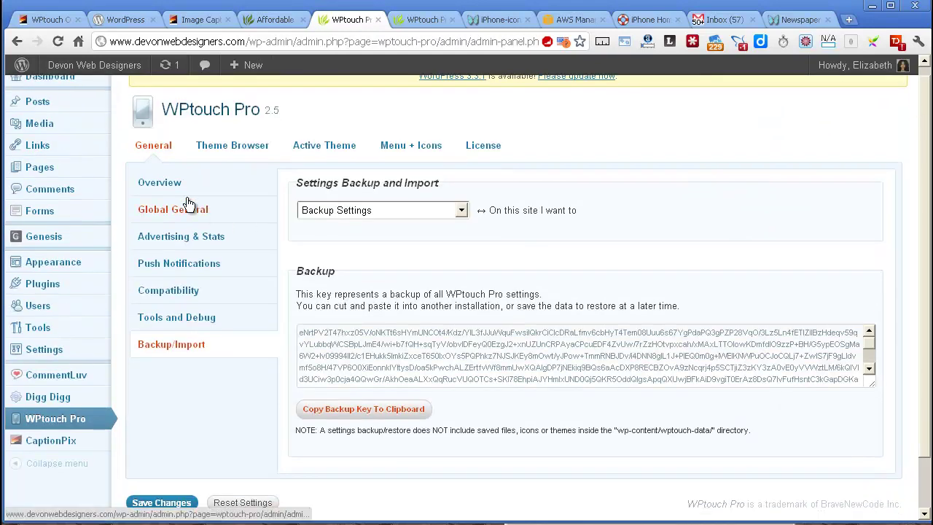
- Tour WPtouch Pro's General sections: Global, Advertising & Stats, Push Notifications, Compatibility, Tools and Debug, Backup/Import
left_click(166, 212)
left_click(154, 237)
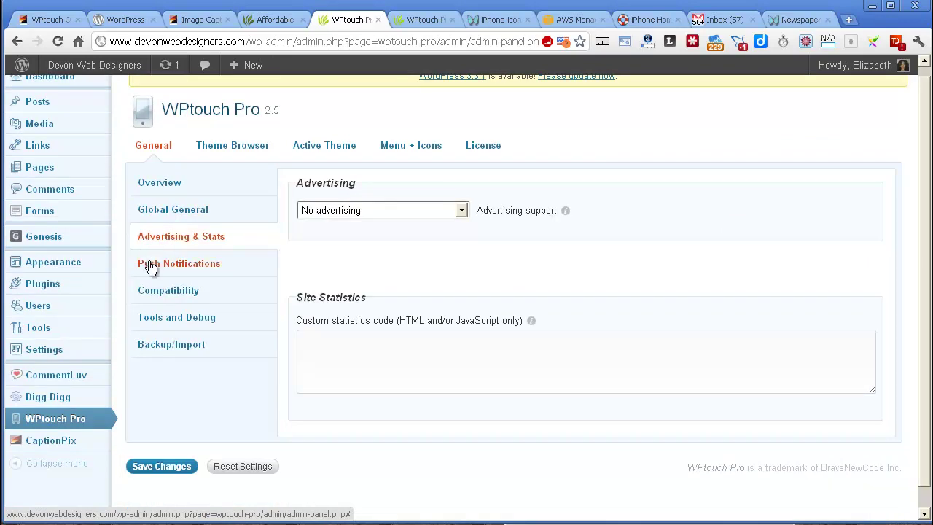
left_click(151, 264)
left_click(150, 291)
left_click(155, 319)
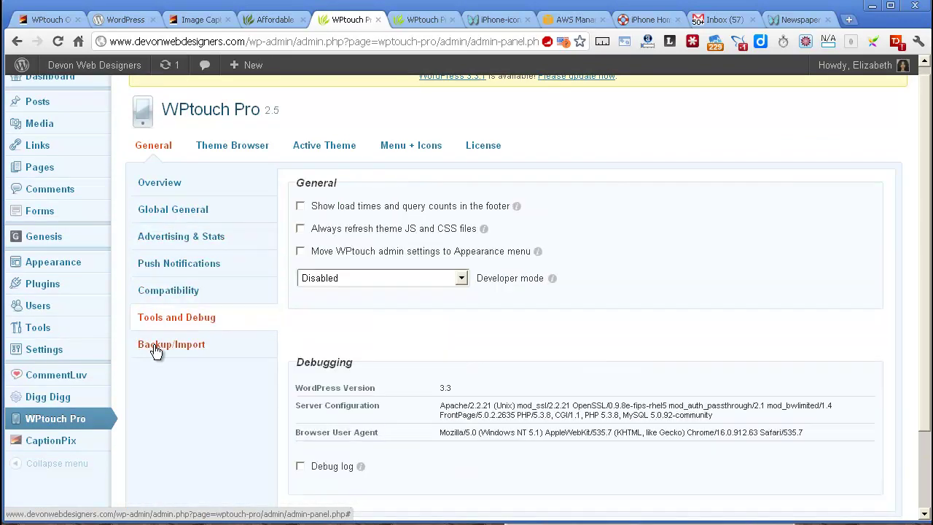
left_click(152, 345)
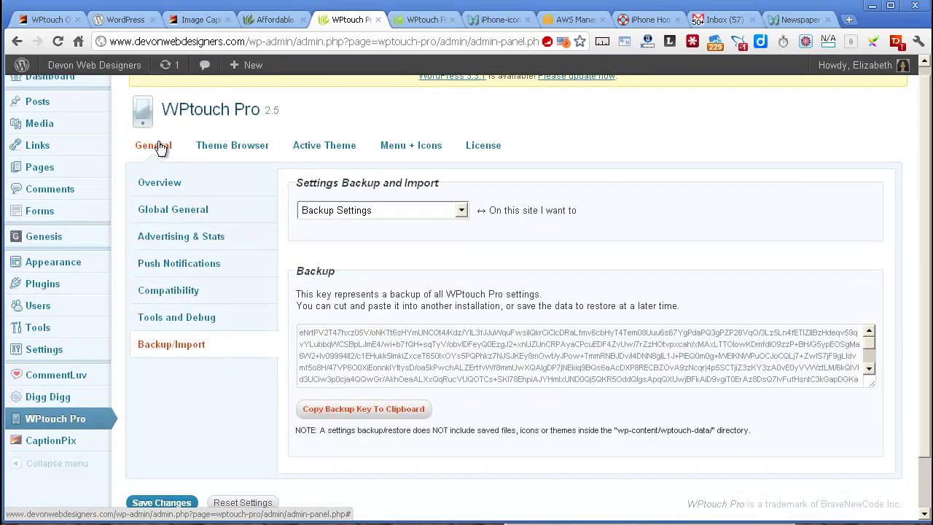
- Tour the Themes and Active Theme sections, return to the overview, and bring up the mobile preview
left_click(240, 150)
left_click(320, 148)
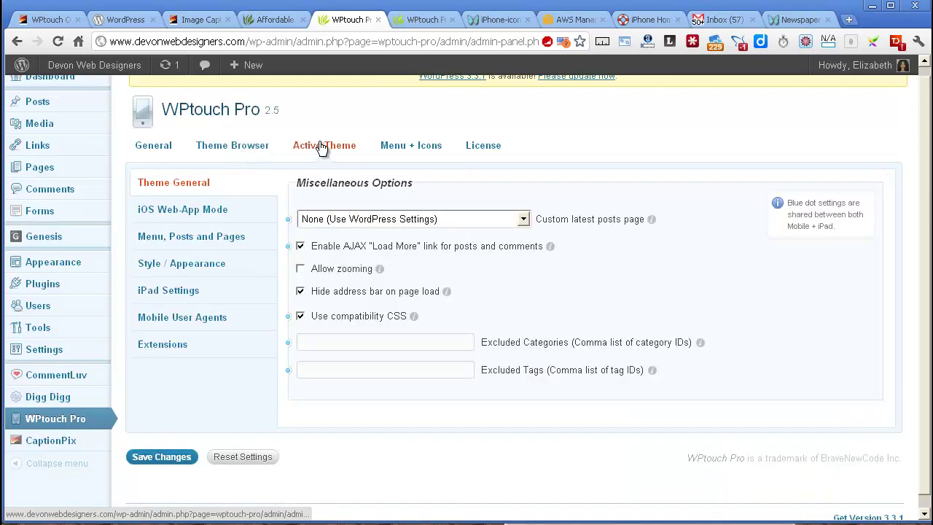
left_click(209, 213)
left_click(192, 239)
left_click(180, 265)
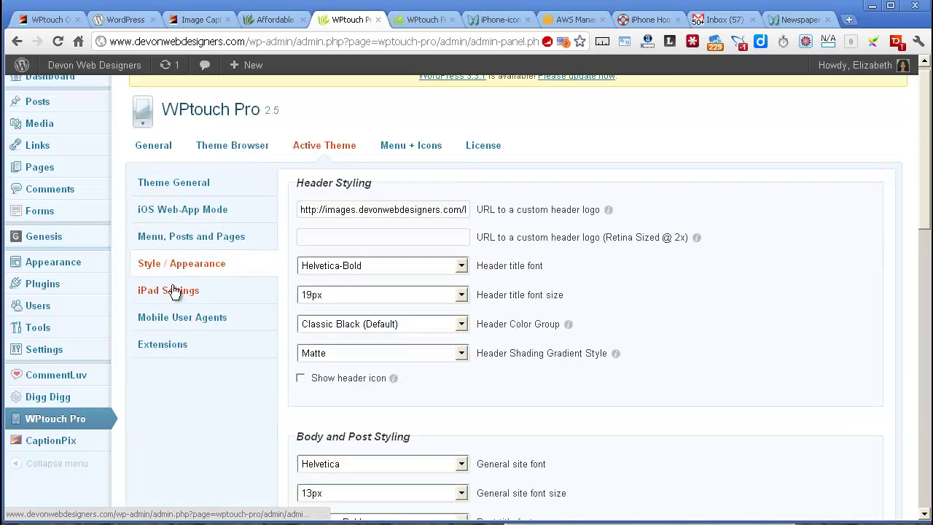
left_click(172, 292)
left_click(170, 318)
left_click(162, 346)
left_click(178, 186)
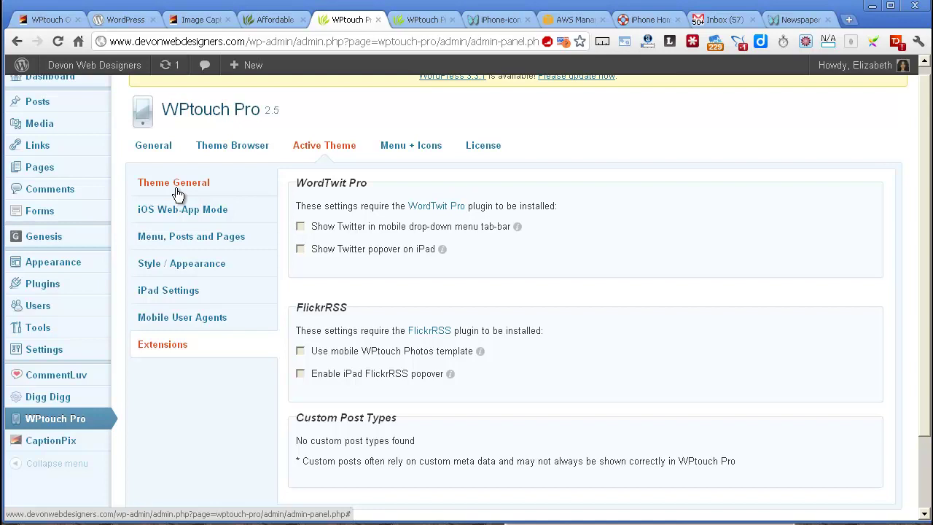
left_click(159, 154)
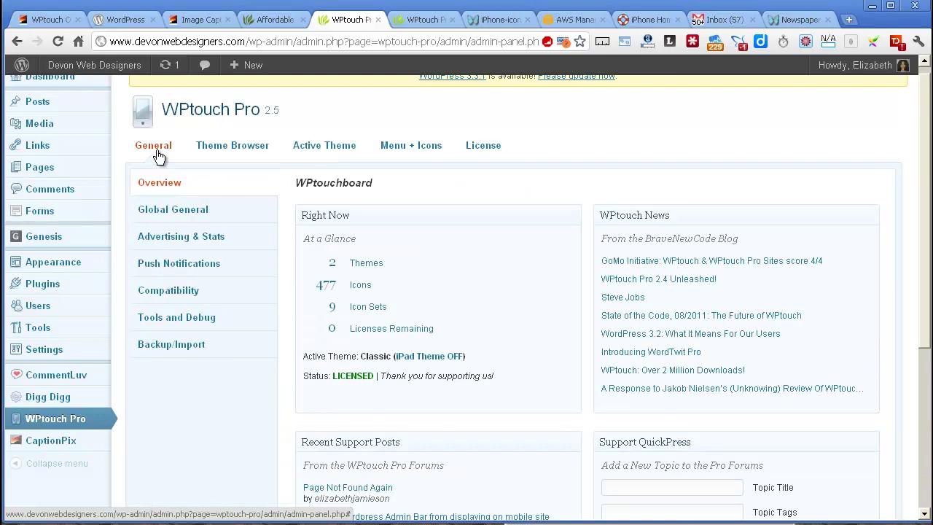
key("alt+Tab")
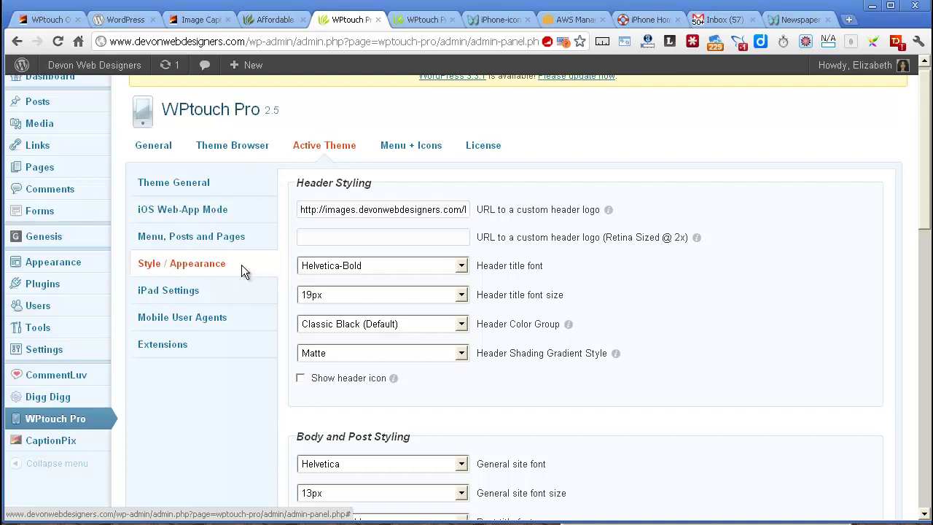
- Highlight the header logo URL in Style / Appearance, then scroll through the remaining appearance settings
left_click_drag(300, 209, 512, 202)
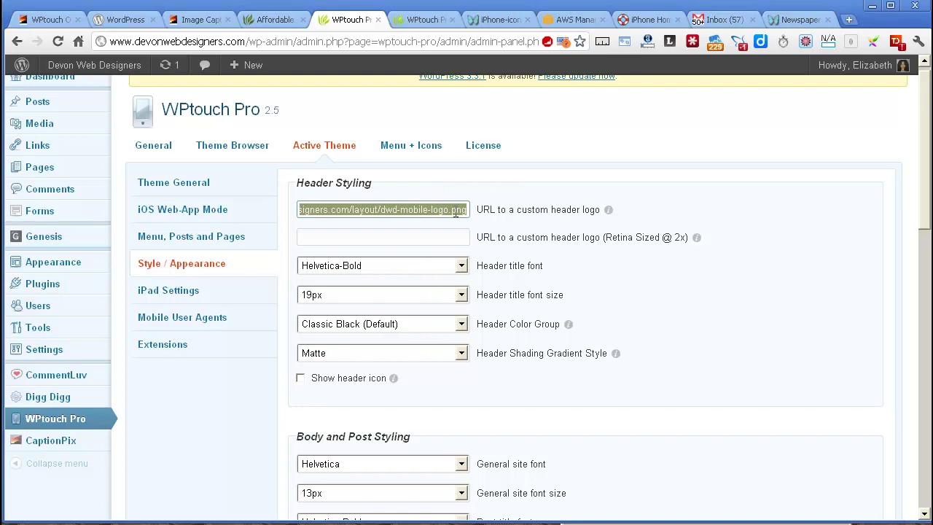
left_click(493, 177)
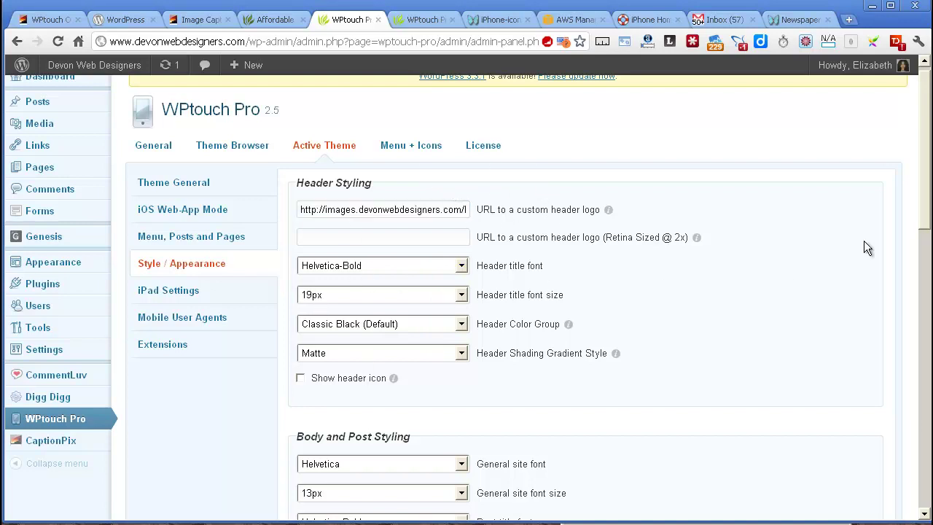
left_click_drag(924, 204, 929, 481)
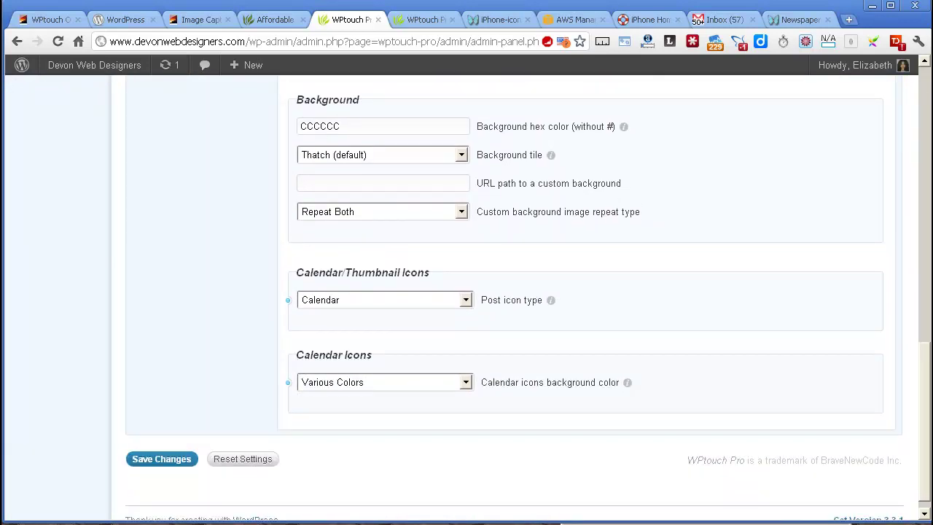
scroll(510, 292, "up", 15)
- Open WPtouch Pro's Menu and Icon Setup, listing the site's pages for the custom menu
left_click(406, 156)
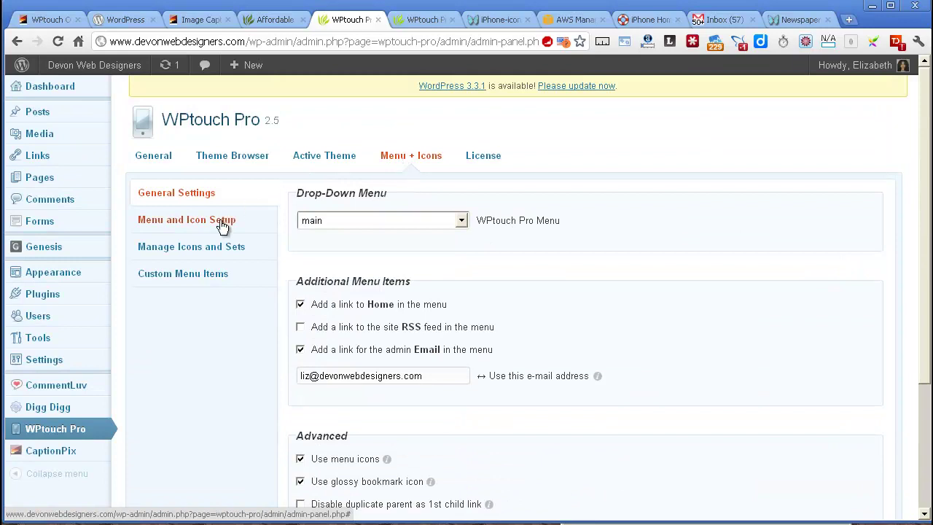
left_click(197, 223)
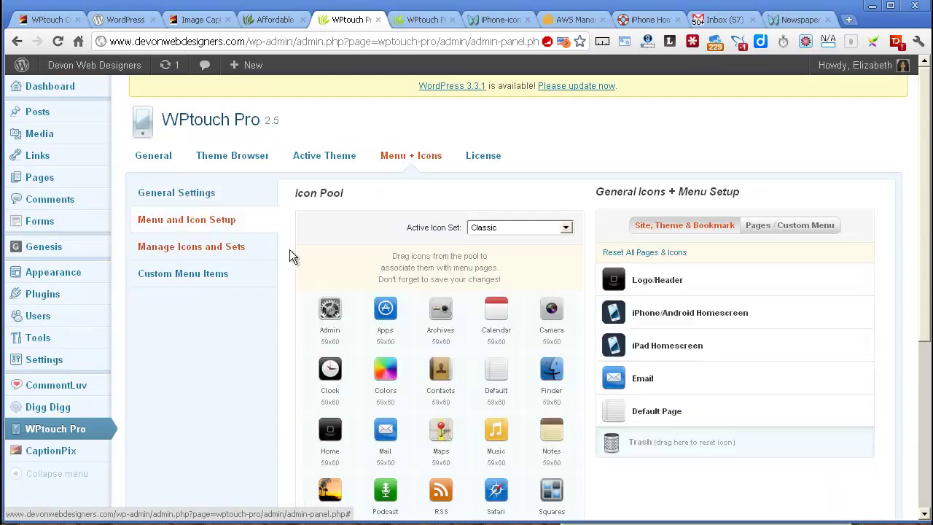
left_click(822, 227)
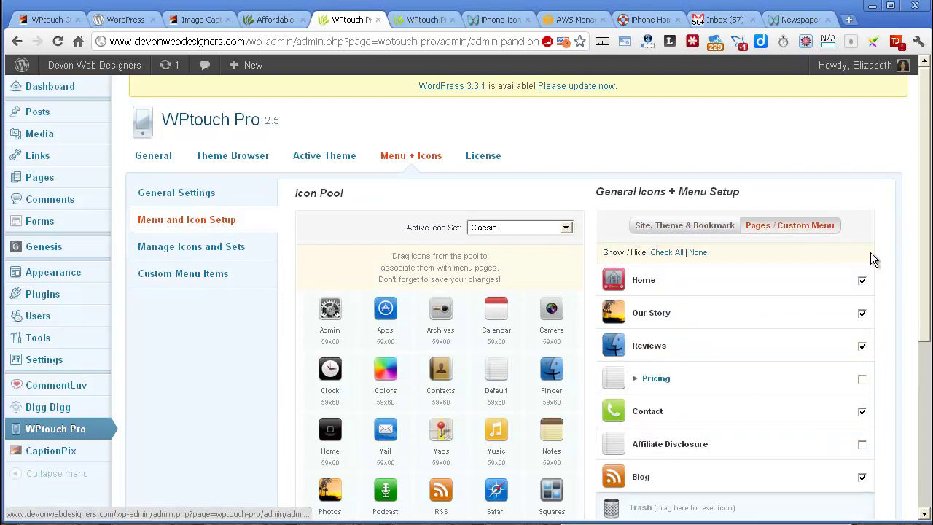
scroll(927, 249, "down", 2)
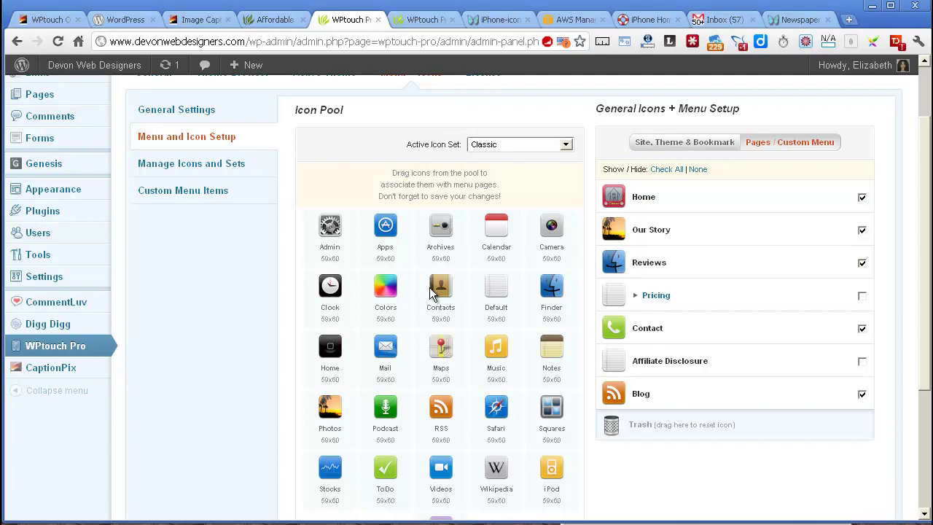
- Keep Classic as the active icon set and preview the mobile site's navigation menu
left_click(552, 148)
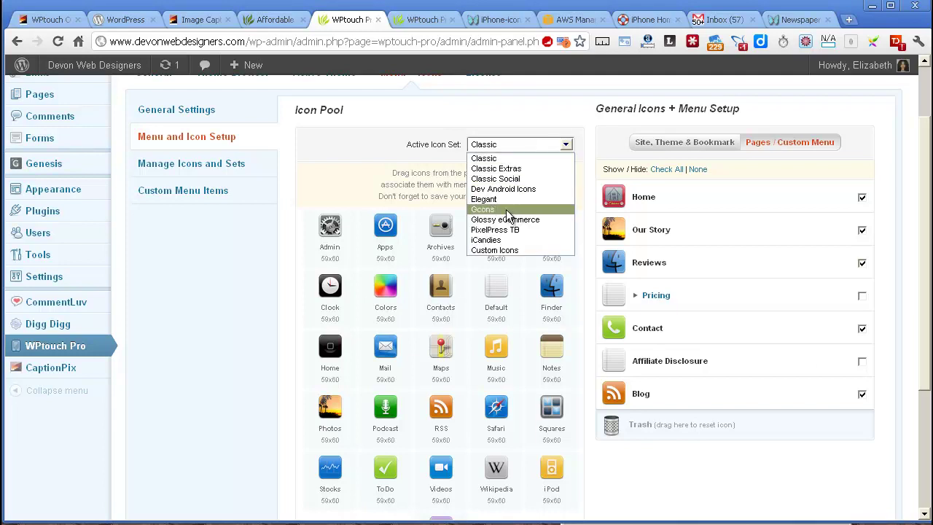
left_click(233, 269)
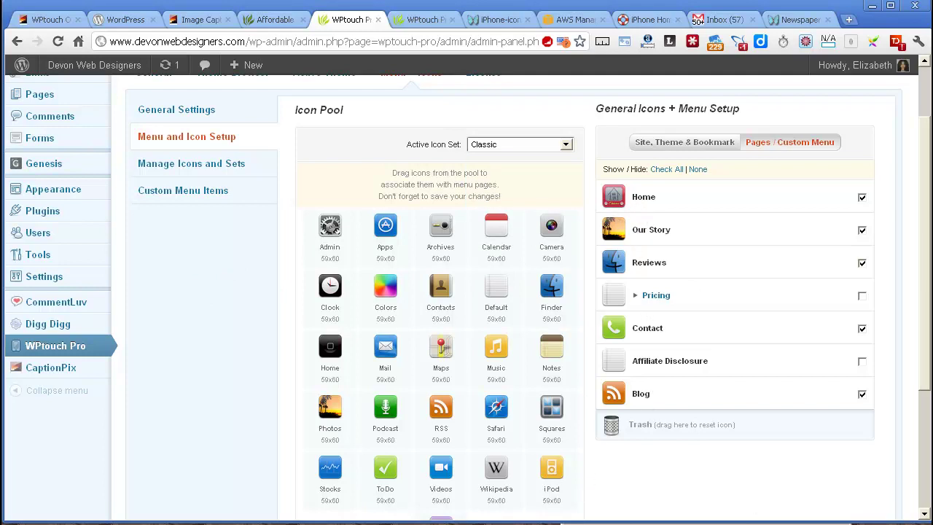
key("alt+Tab")
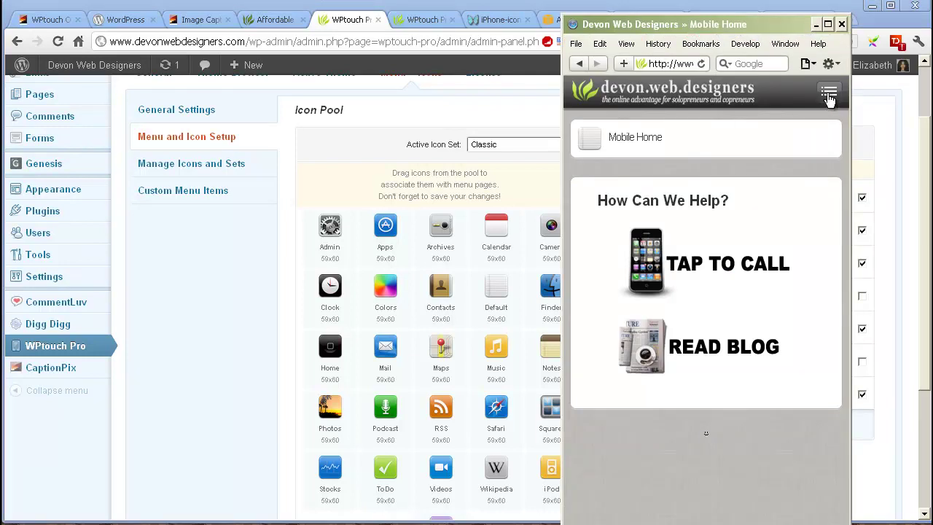
left_click(829, 92)
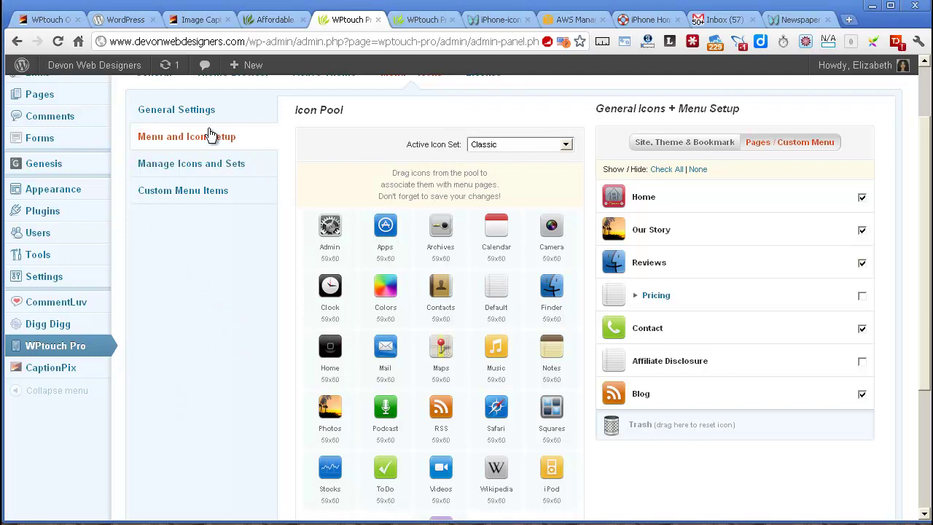
- Look over WPtouch Pro's General Settings, then return to the WPtouchboard overview
left_click(193, 115)
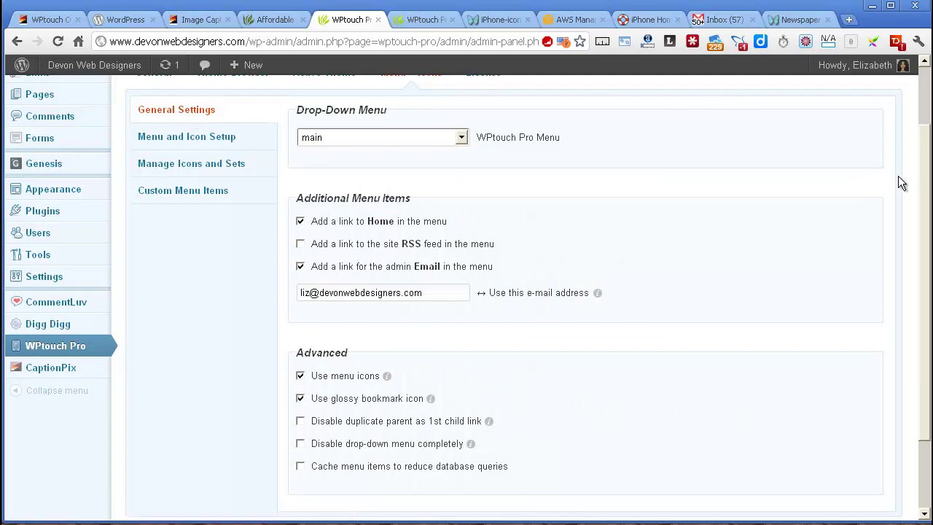
scroll(920, 150, "down", 1)
scroll(912, 150, "up", 1)
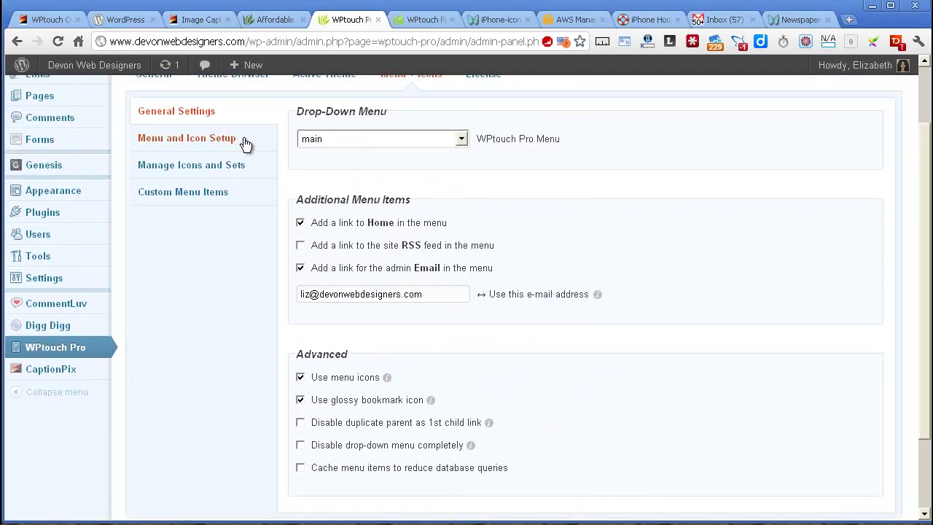
scroll(921, 175, "up", 1)
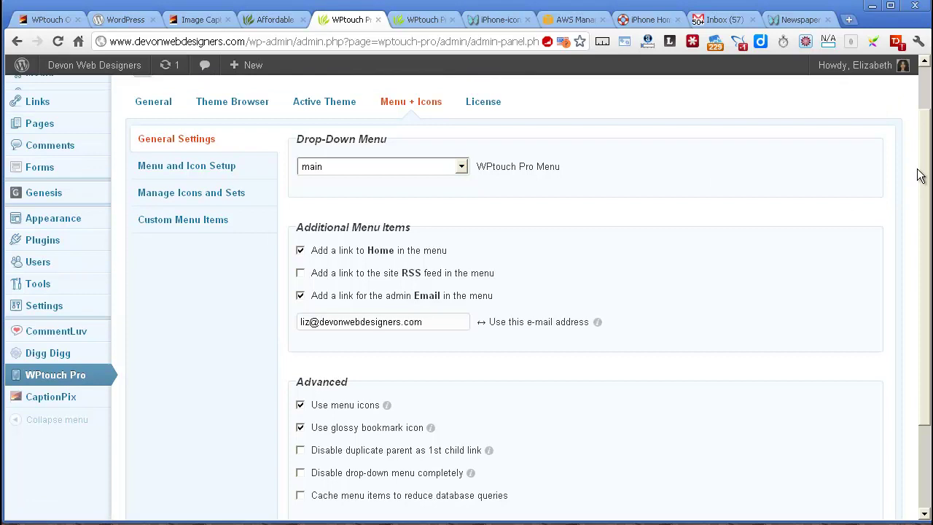
scroll(921, 175, "up", 1)
left_click(153, 155)
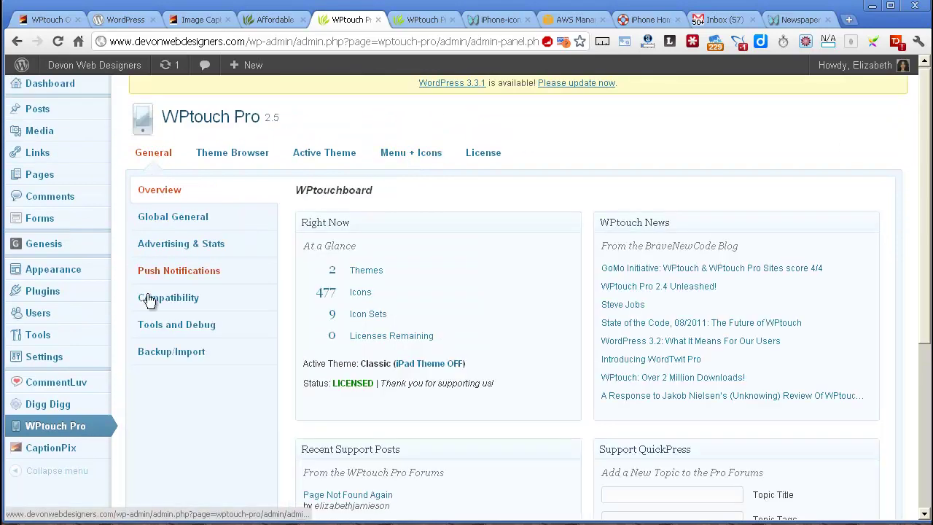
- Show the Backup/Import settings key, then bring the mobile blog preview forward and shift it left
left_click(167, 352)
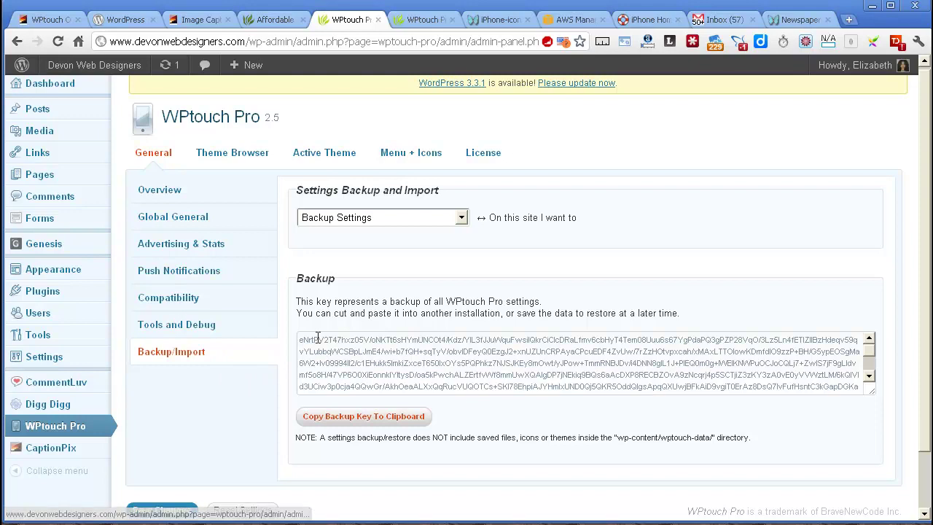
left_click_drag(318, 336, 552, 437)
left_click(473, 392)
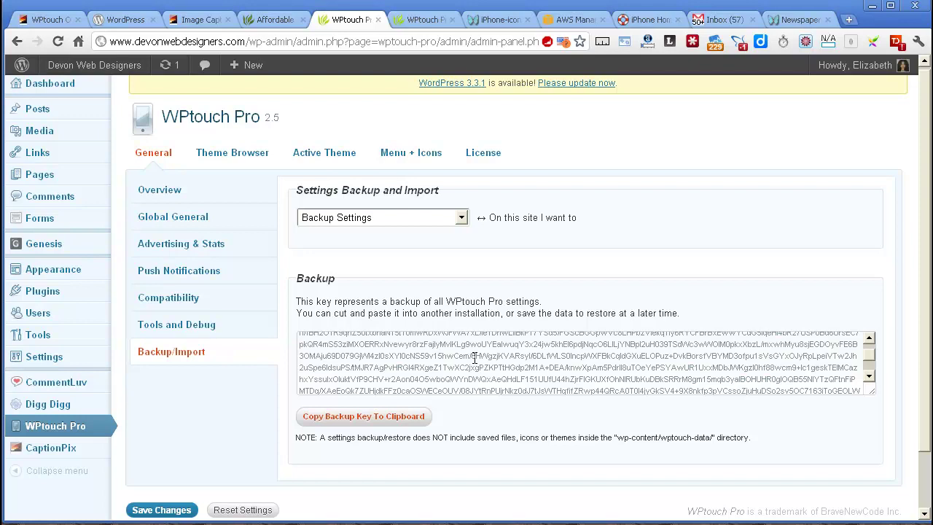
key("alt+Tab")
left_click_drag(829, 13, 787, 15)
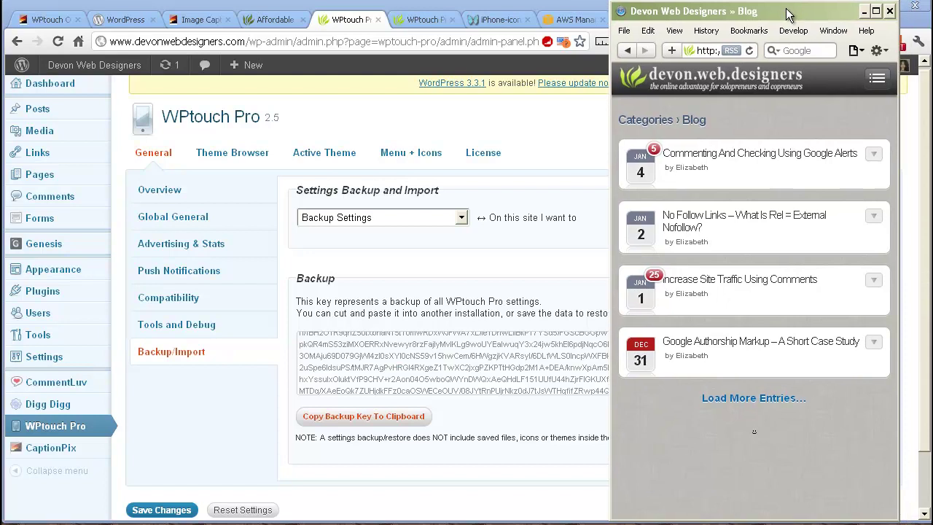